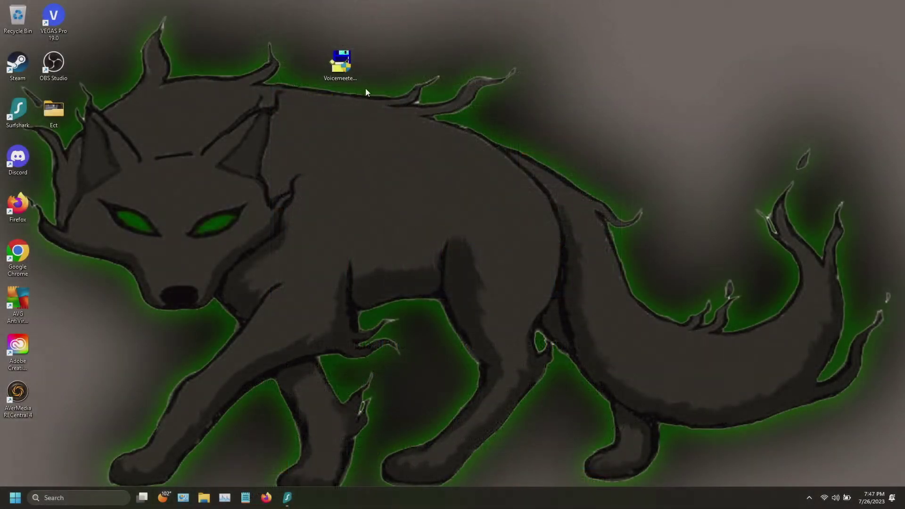
# Install Voicemeeter Banana using the VoicemeeterProSetup installer on the desktop and acknowledge the completed installation.
pyautogui.doubleClick(344, 75)
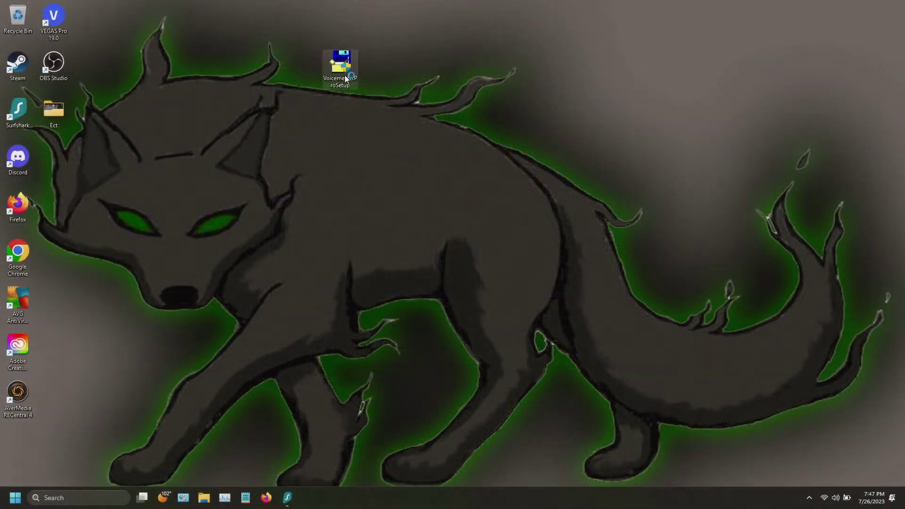
pyautogui.click(404, 328)
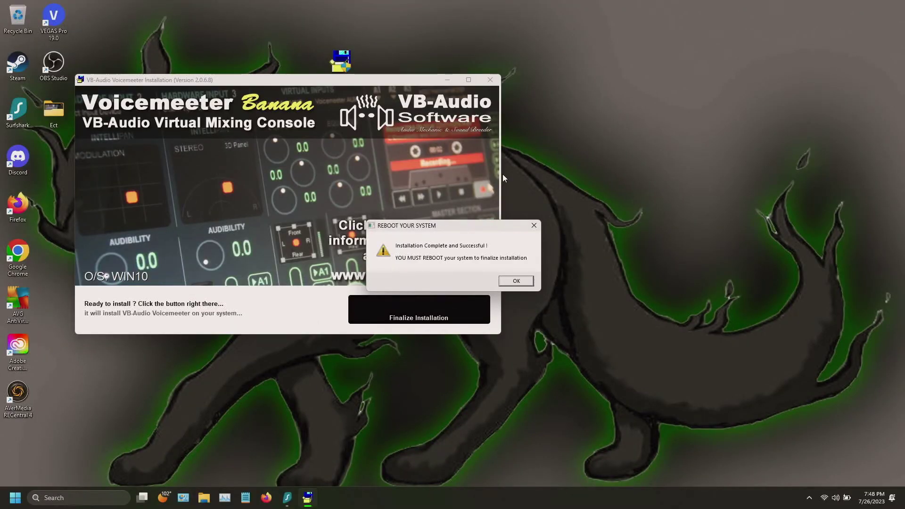
pyautogui.click(516, 281)
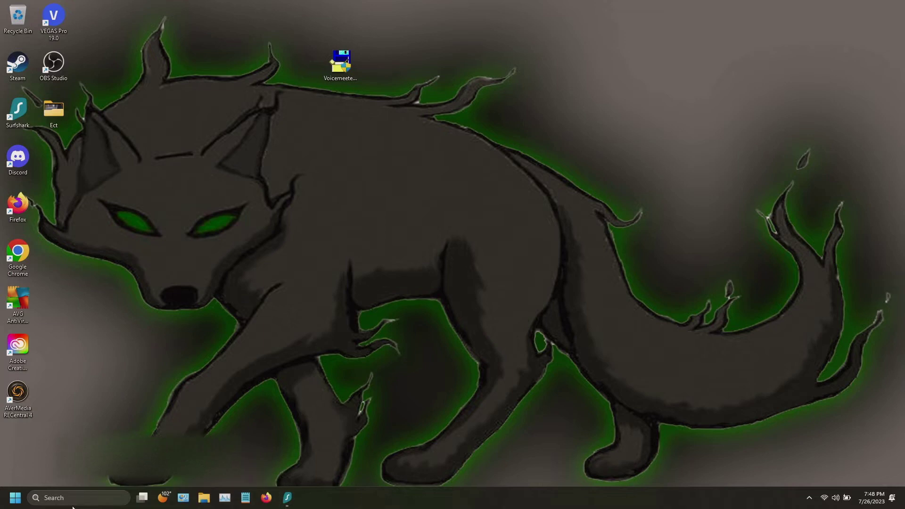
# Restart the computer to finalize the Voicemeeter installation.
pyautogui.click(16, 498)
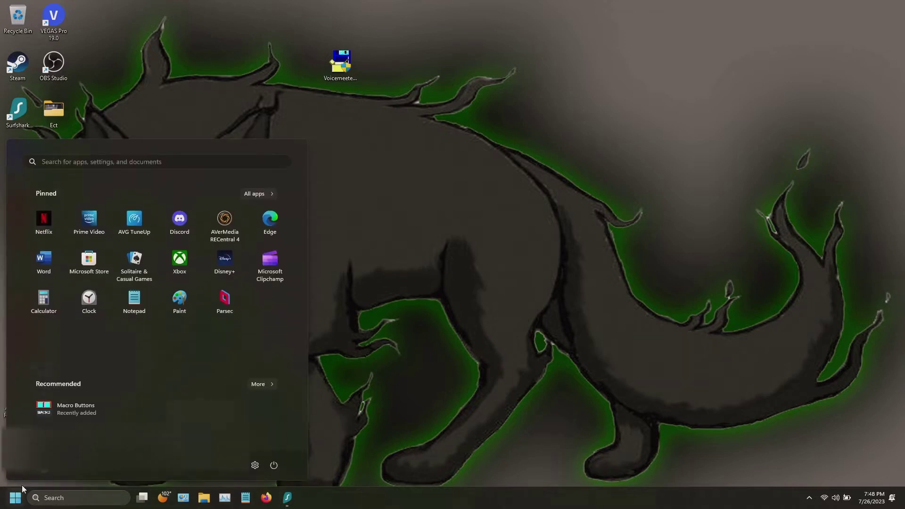
pyautogui.click(272, 465)
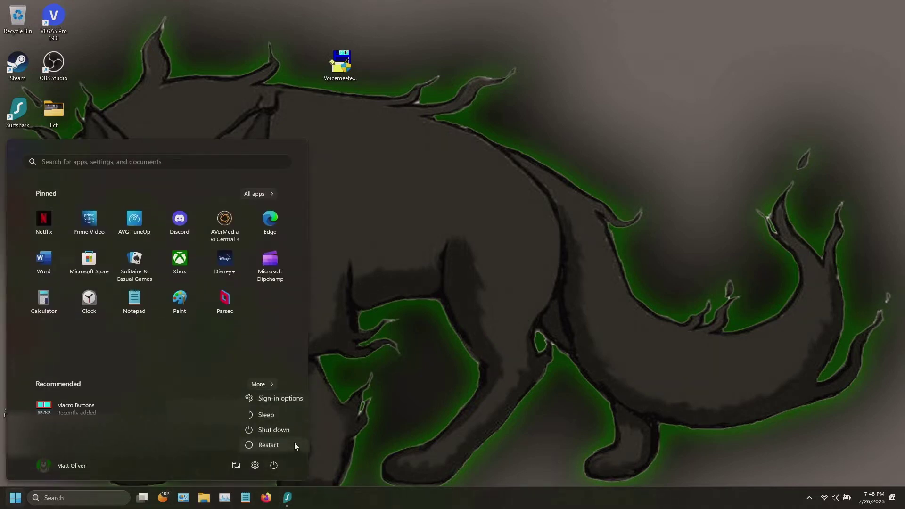
pyautogui.click(294, 442)
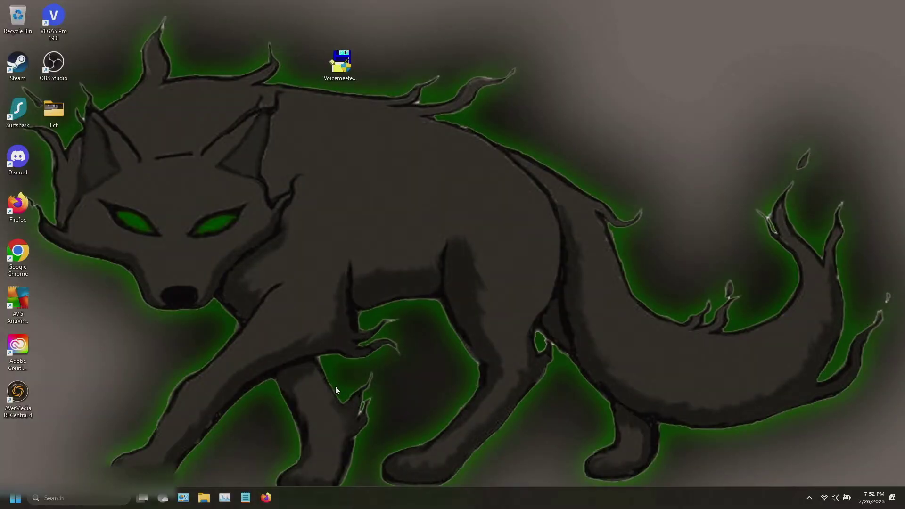
# Launch Voicemeeter Banana and enable its Run on Windows Startup and System Tray options.
pyautogui.click(15, 498)
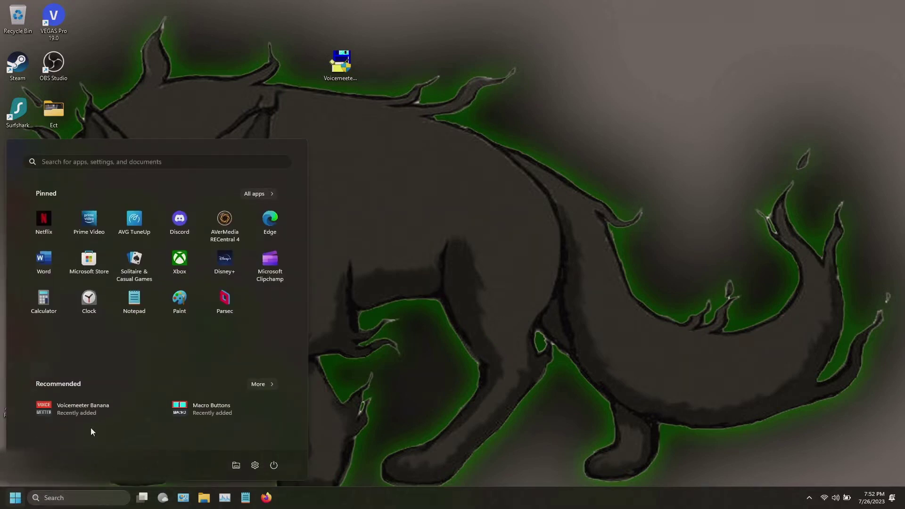
pyautogui.click(92, 414)
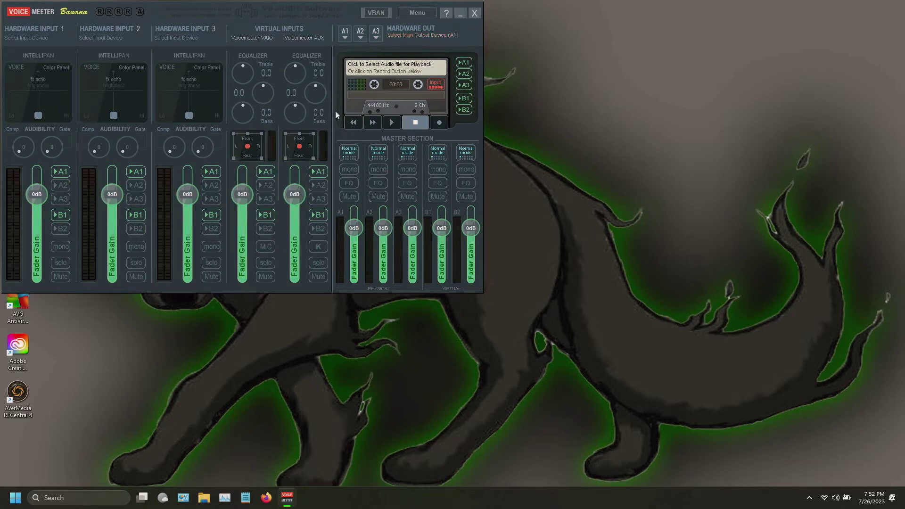
pyautogui.click(413, 15)
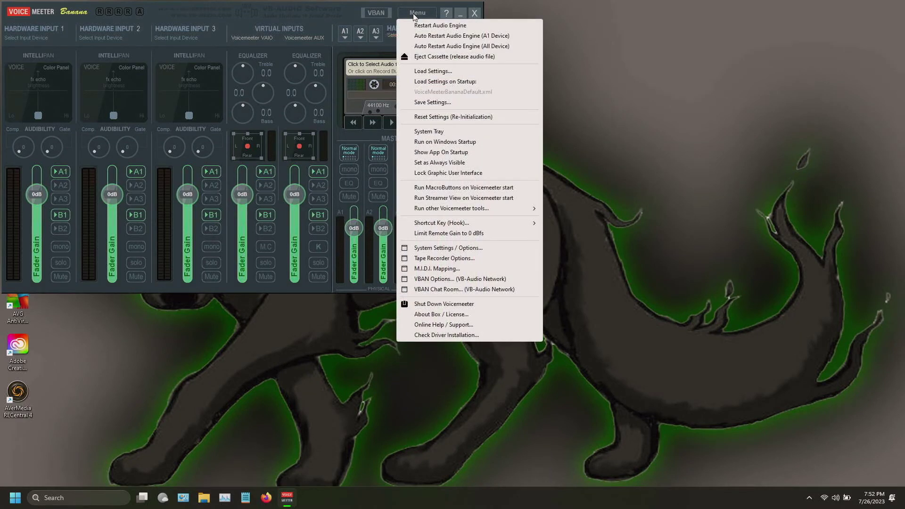
pyautogui.click(456, 143)
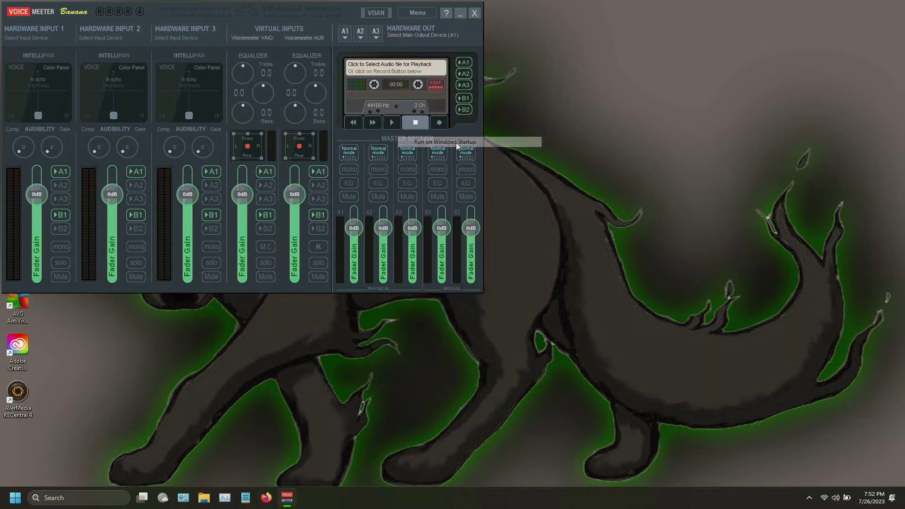
pyautogui.click(431, 13)
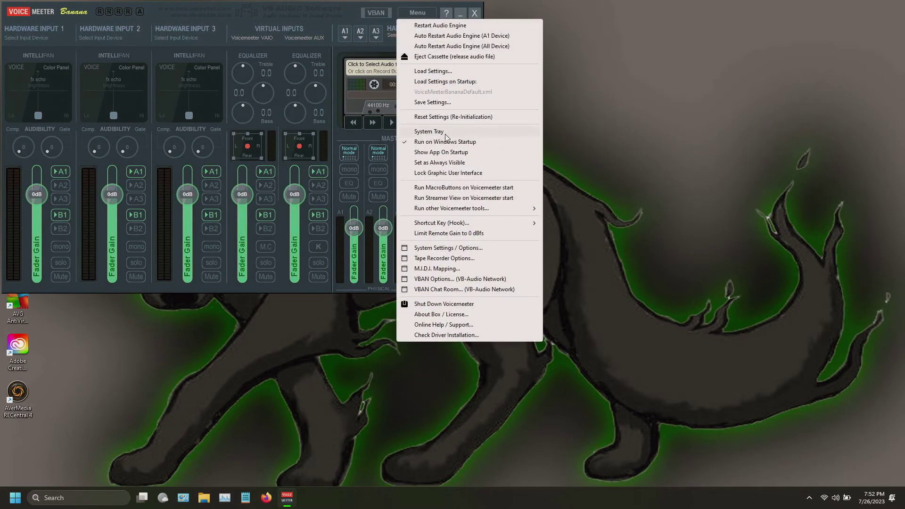
pyautogui.click(446, 132)
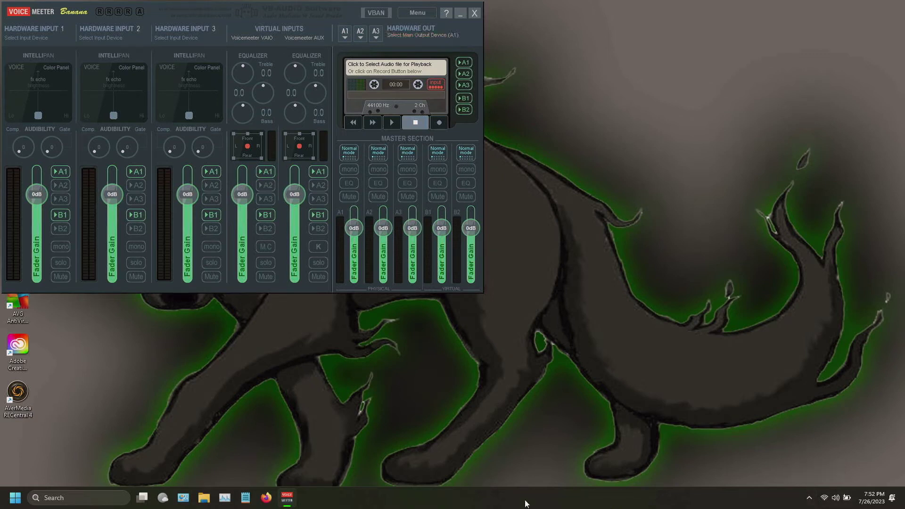
pyautogui.rightClick(287, 499)
pyautogui.click(290, 461)
pyautogui.click(344, 37)
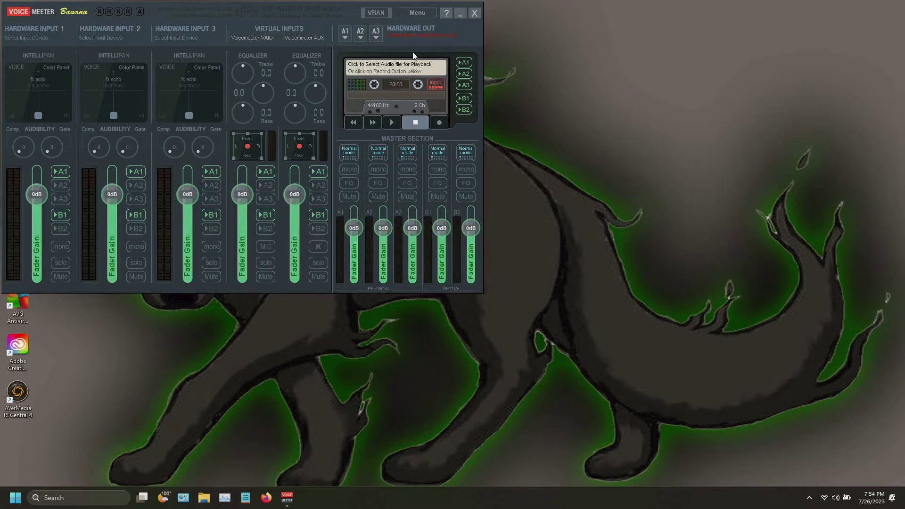
# Rename hardware inputs 1, 2 and 3 as Mic 1, Mic 2 and Mic 3.
pyautogui.rightClick(46, 28)
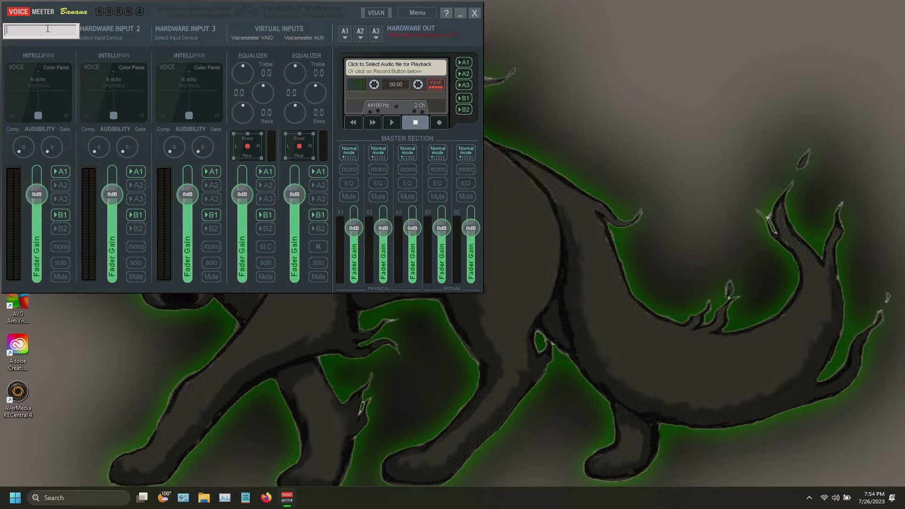
pyautogui.write('Mic 1')
pyautogui.press('Return')
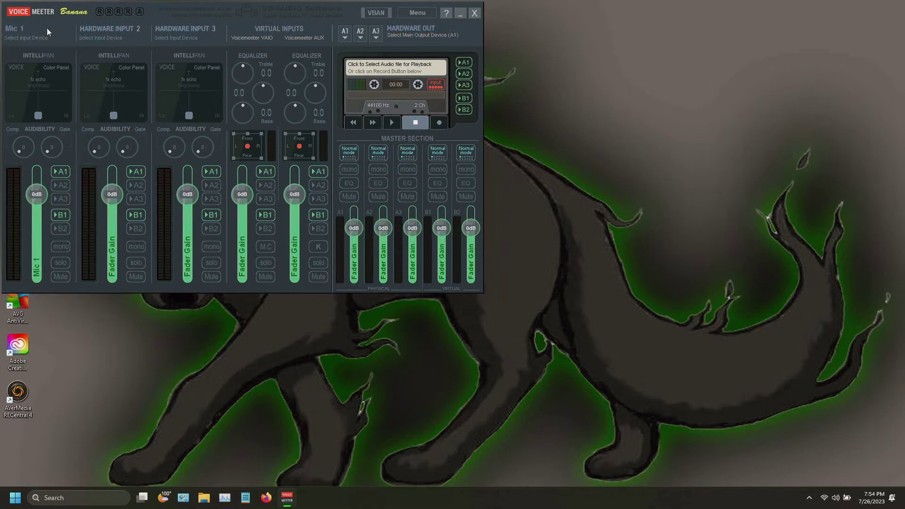
pyautogui.rightClick(105, 30)
pyautogui.write('Mi')
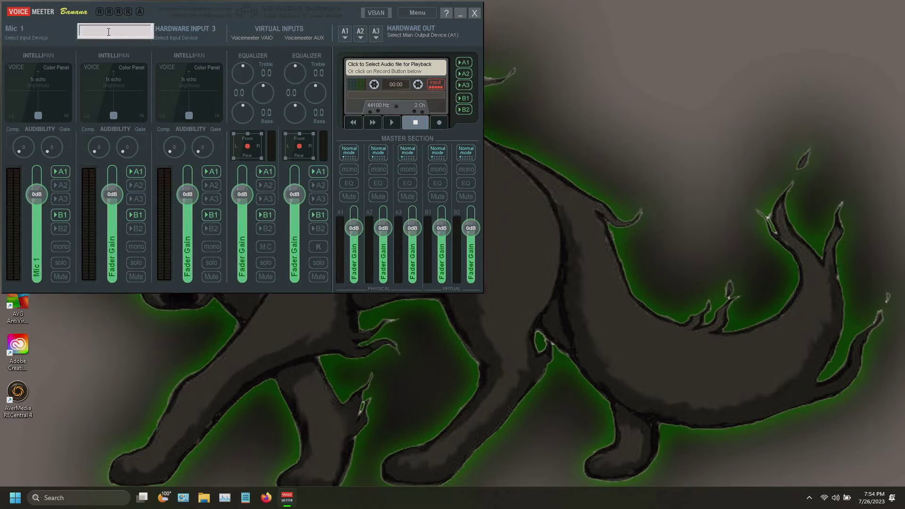
pyautogui.write('c 2')
pyautogui.press('Return')
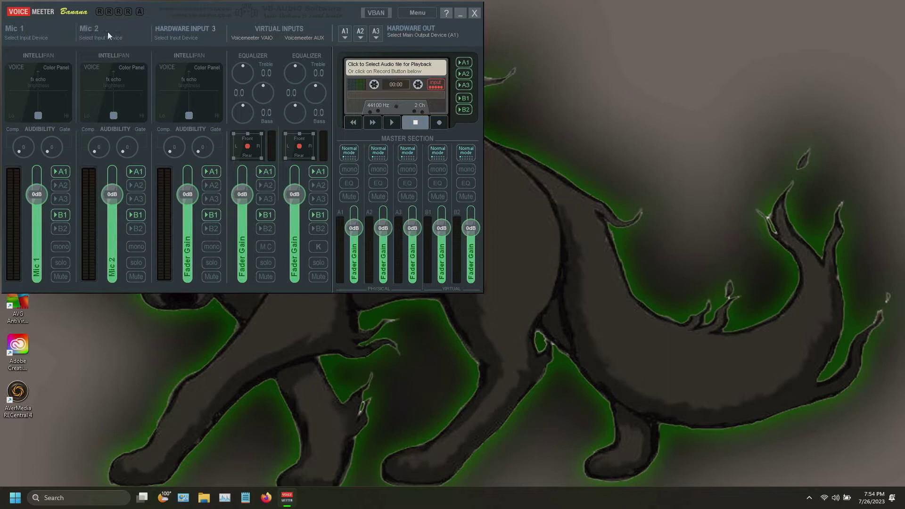
pyautogui.rightClick(163, 30)
pyautogui.write('Mic 3')
pyautogui.press('Return')
# Rename the Voicemeeter VAIO virtual input as Desktop.
pyautogui.rightClick(247, 32)
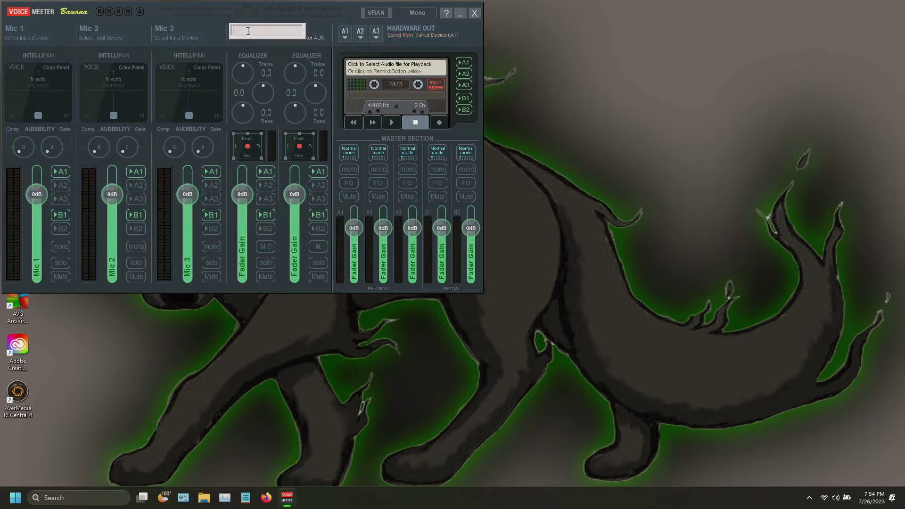
pyautogui.write('Desktop Audi')
pyautogui.press('BackSpace')
pyautogui.press('BackSpace')
pyautogui.press('BackSpace')
pyautogui.write('udio')
pyautogui.press('Return')
pyautogui.click(264, 33)
pyautogui.click(272, 34)
pyautogui.press('BackSpace')
pyautogui.press('BackSpace')
pyautogui.press('BackSpace')
pyautogui.press('BackSpace')
pyautogui.press('BackSpace')
pyautogui.press('BackSpace')
pyautogui.press('Return')
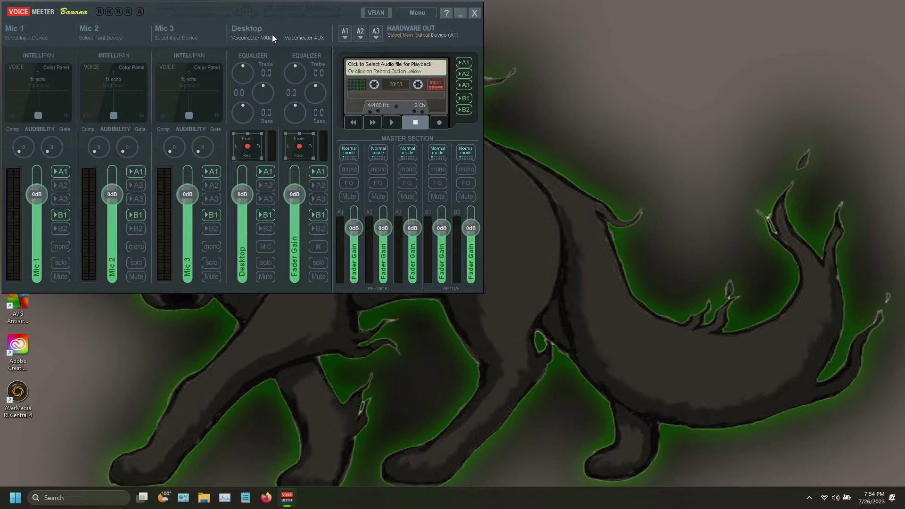
# Rename the Voicemeeter AUX virtual input as Discord.
pyautogui.click(285, 30)
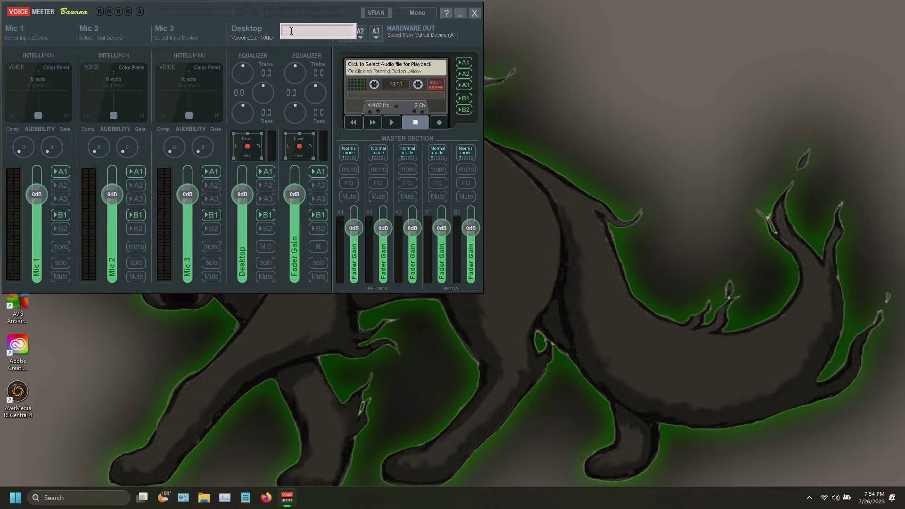
pyautogui.write('Di')
pyautogui.press('BackSpace')
pyautogui.write('cord')
pyautogui.press('Return')
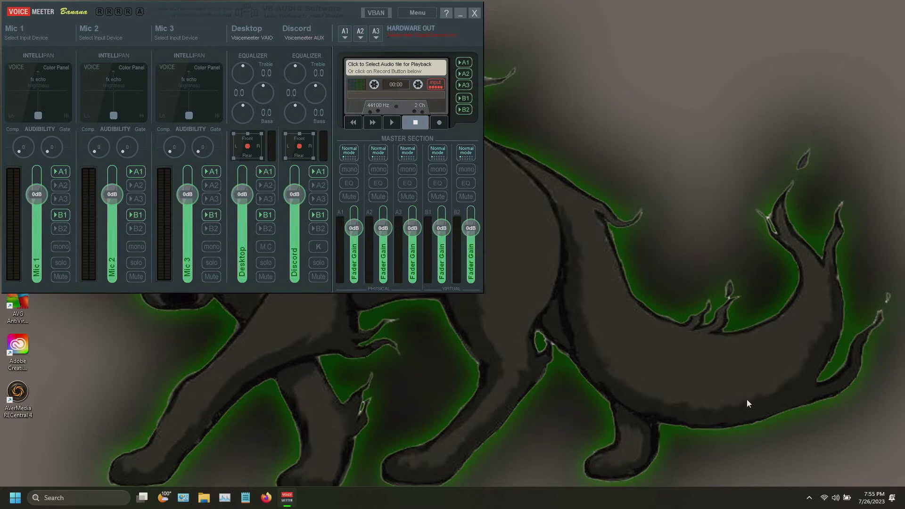
# Open the classic Sound dialog from the Windows sound settings, place it beside the mixer and close the Settings window.
pyautogui.rightClick(835, 498)
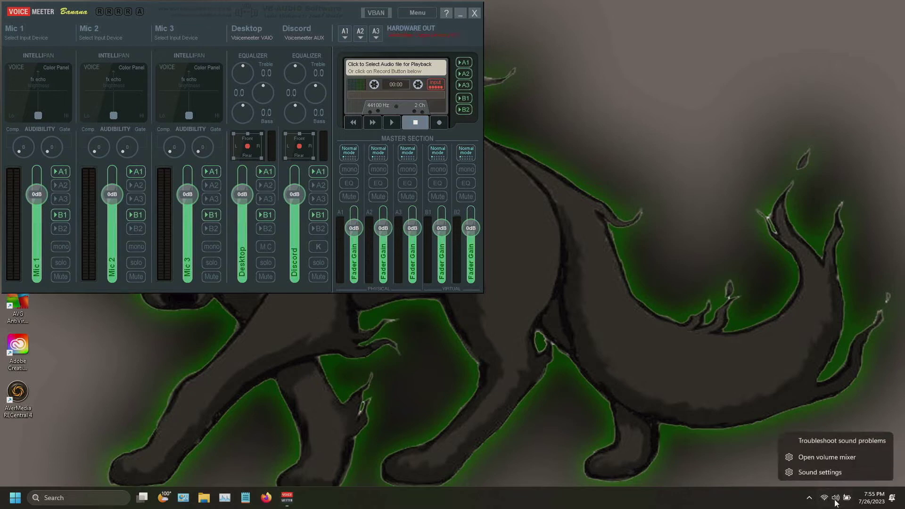
pyautogui.click(835, 473)
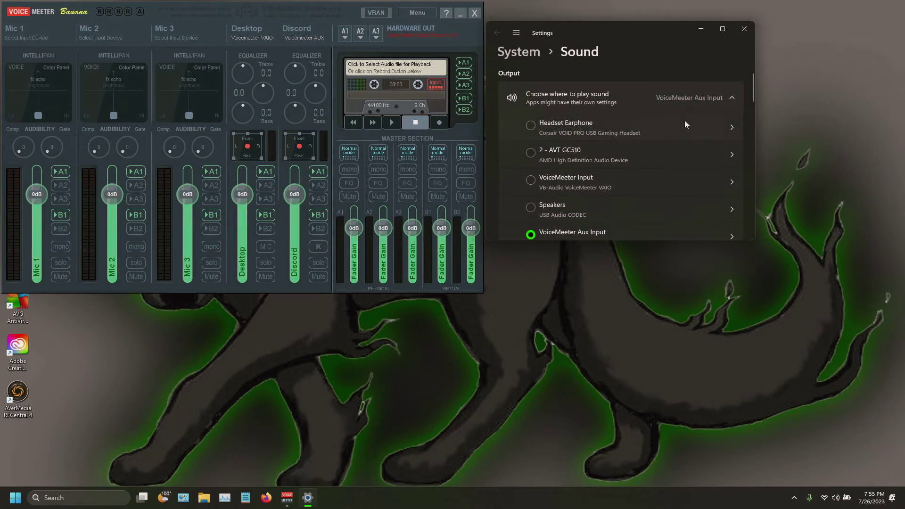
pyautogui.scroll(-10, 664, 132)
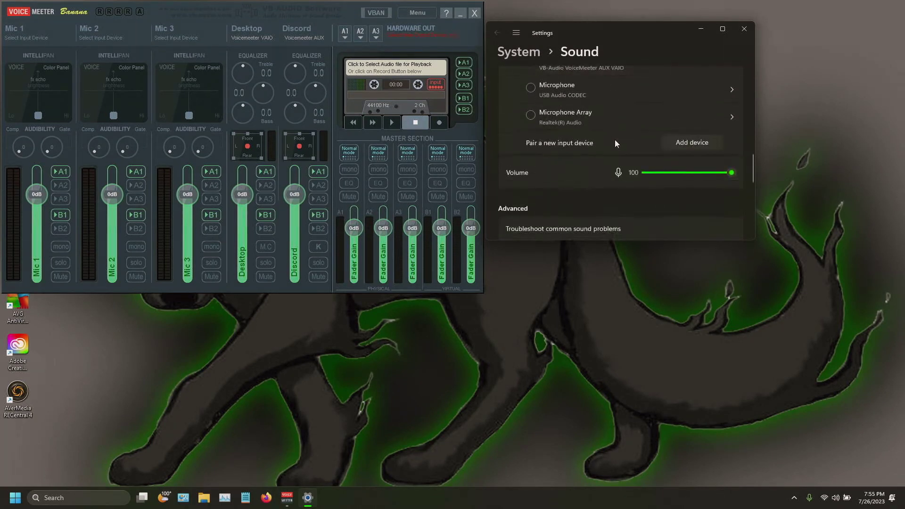
pyautogui.scroll(-2, 608, 159)
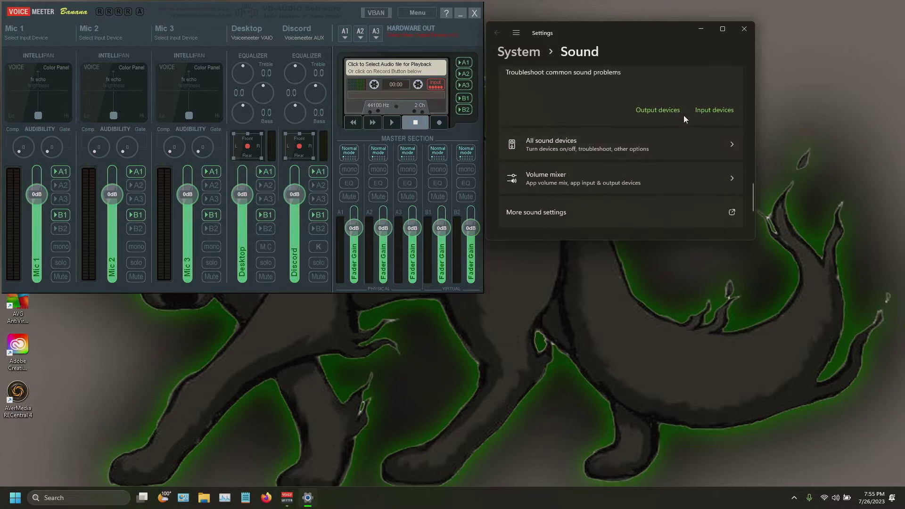
pyautogui.click(661, 186)
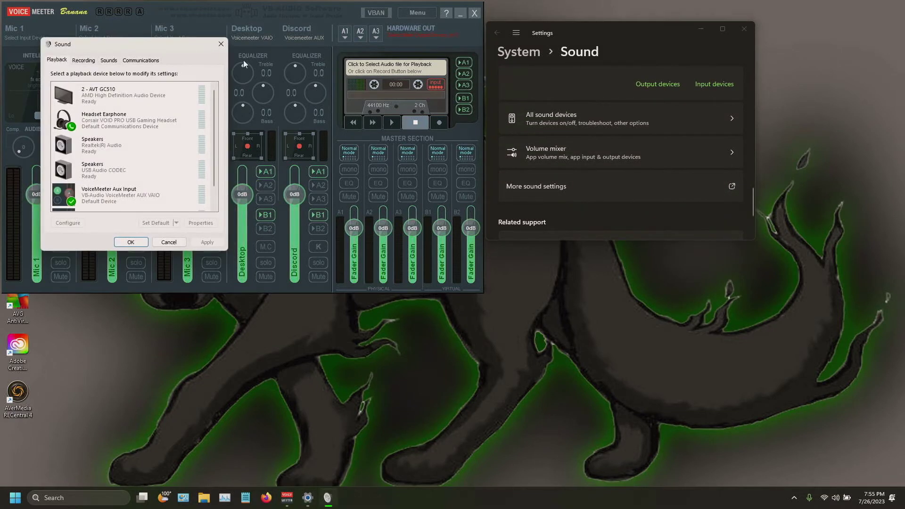
pyautogui.moveTo(144, 47); pyautogui.dragTo(495, 32)
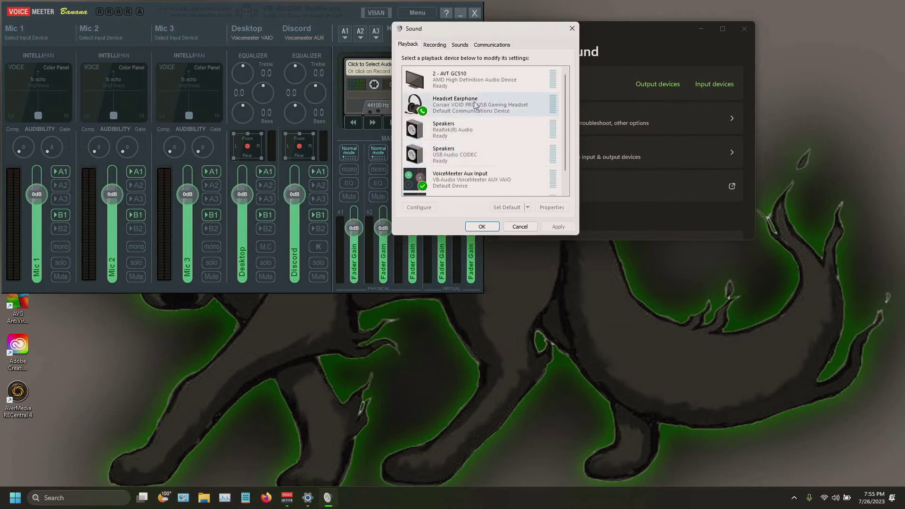
pyautogui.click(676, 49)
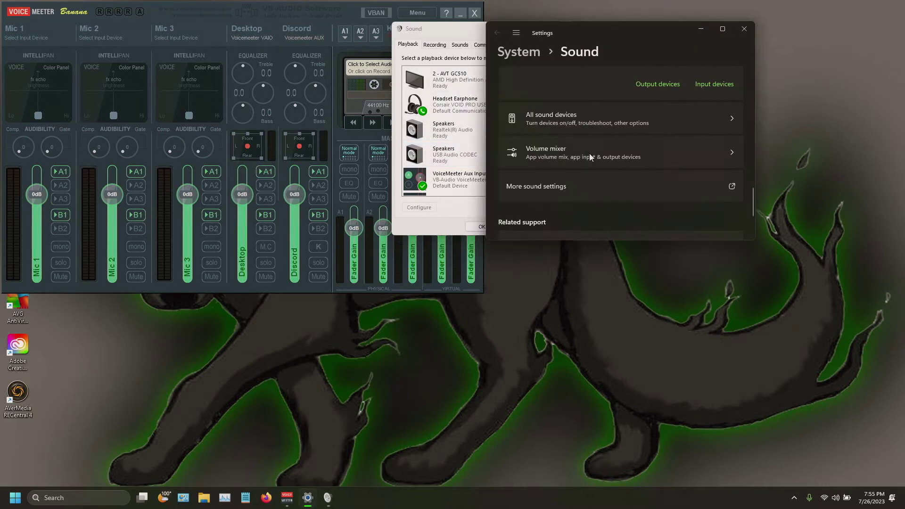
pyautogui.scroll(-5, 602, 154)
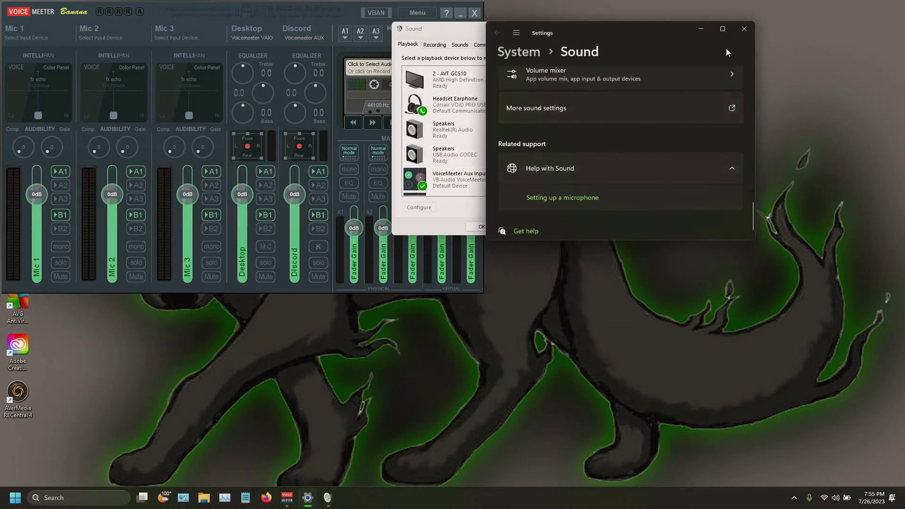
pyautogui.click(746, 29)
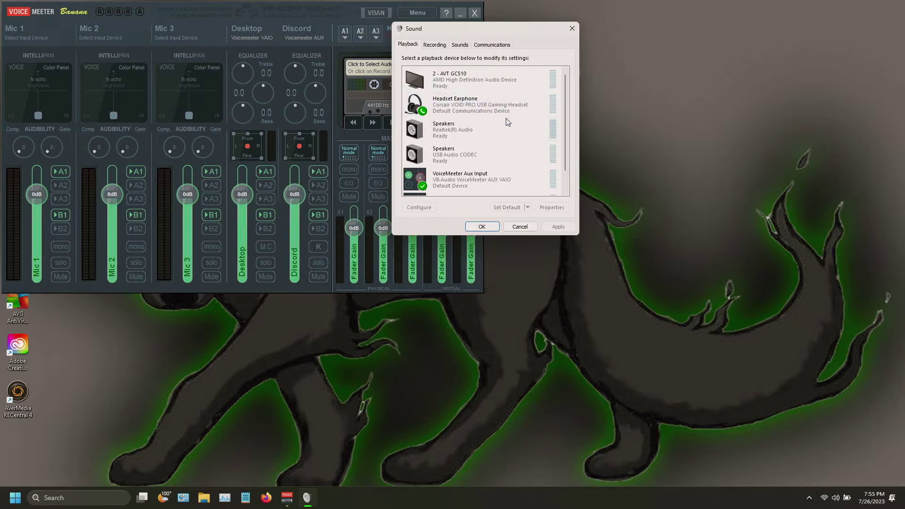
# Set VoiceMeeter Input (VB-Audio VoiceMeeter VAIO) as the default playback device.
pyautogui.scroll(-1, 505, 124)
pyautogui.click(476, 185)
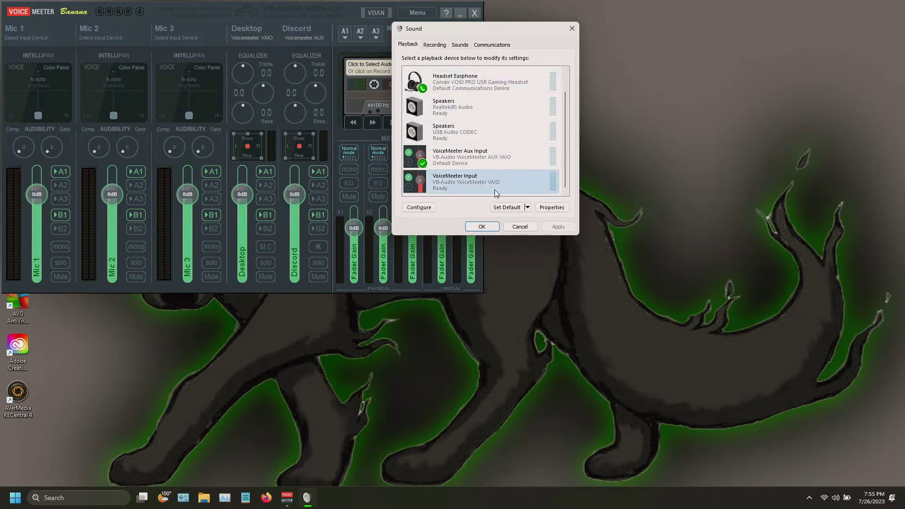
pyautogui.click(513, 208)
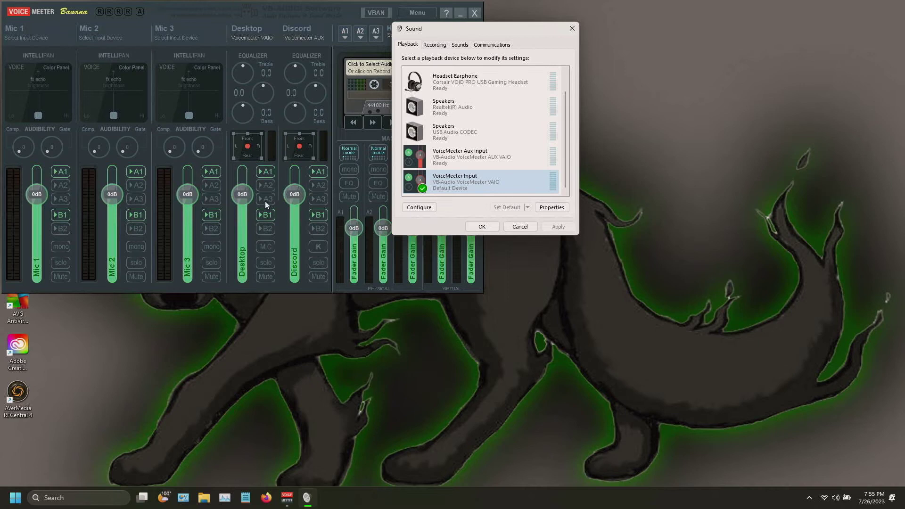
# Set VoiceMeeter Aux Input (VB-Audio VoiceMeeter AUX VAIO) as the default communication device for playback.
pyautogui.click(456, 164)
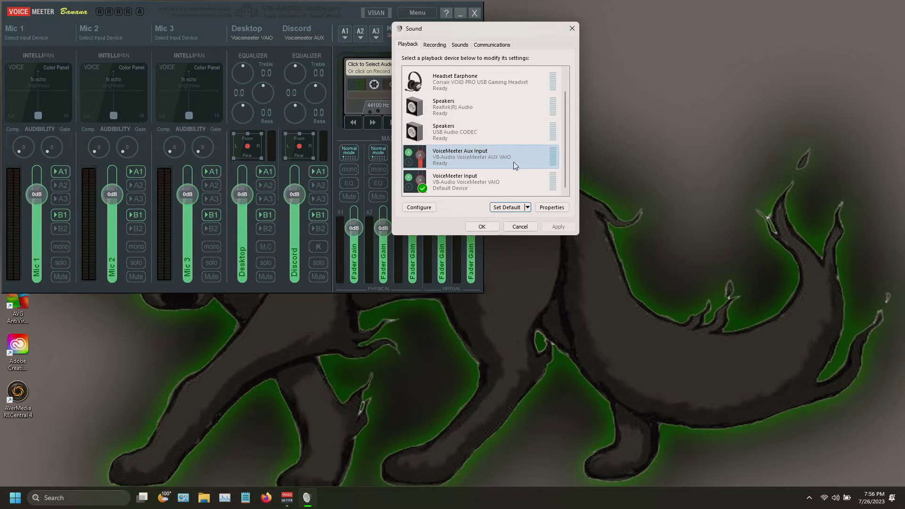
pyautogui.click(527, 208)
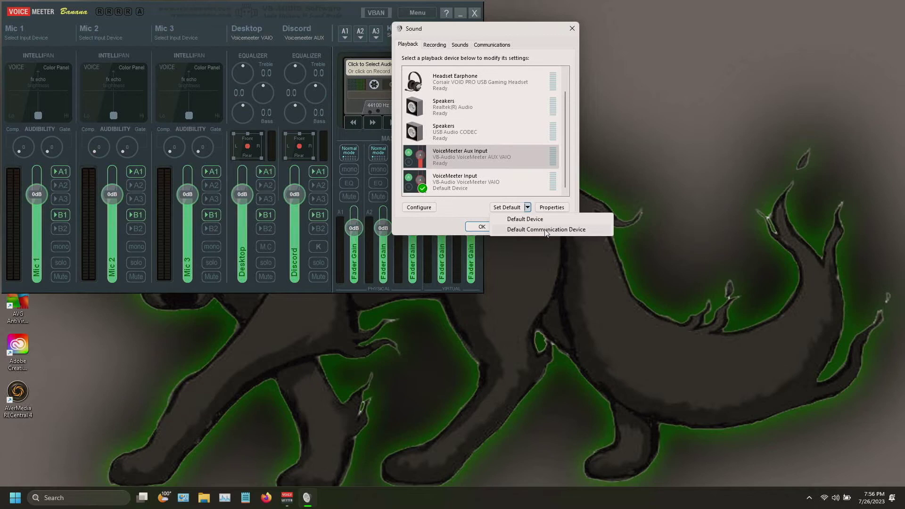
pyautogui.click(545, 230)
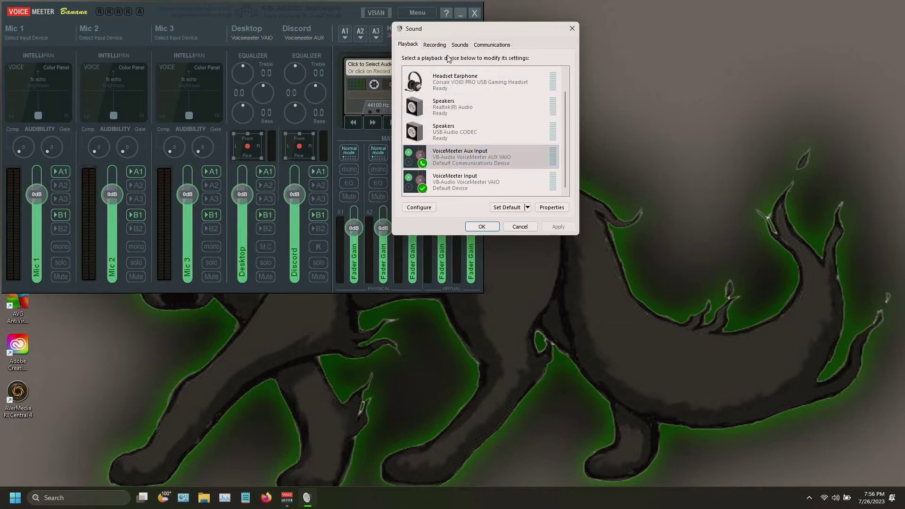
# Set VoiceMeeter Output (VB-Audio VoiceMeeter VAIO) as the default recording device and move the Sound dialog clear of the mixer.
pyautogui.click(437, 45)
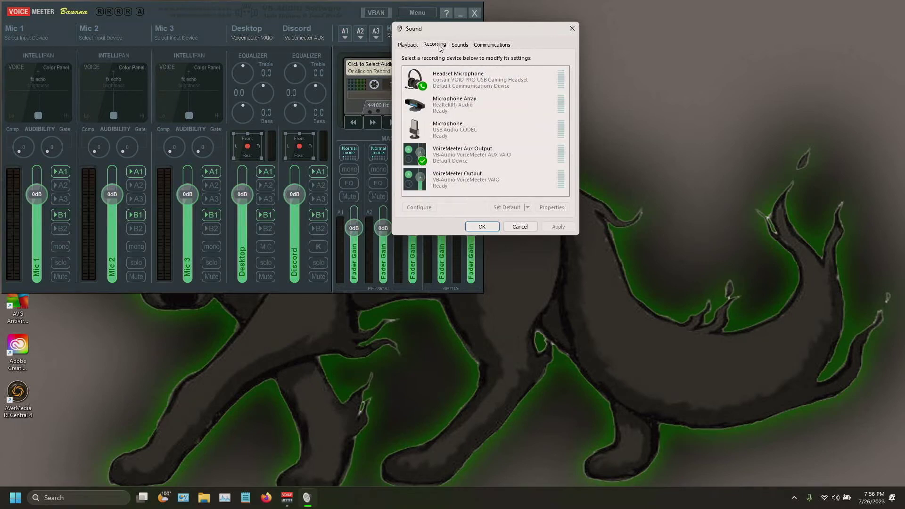
pyautogui.click(494, 184)
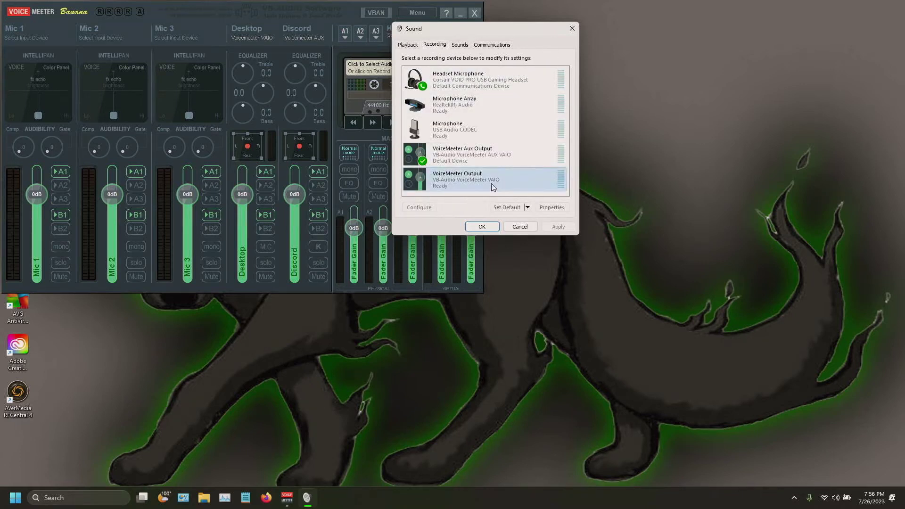
pyautogui.click(505, 208)
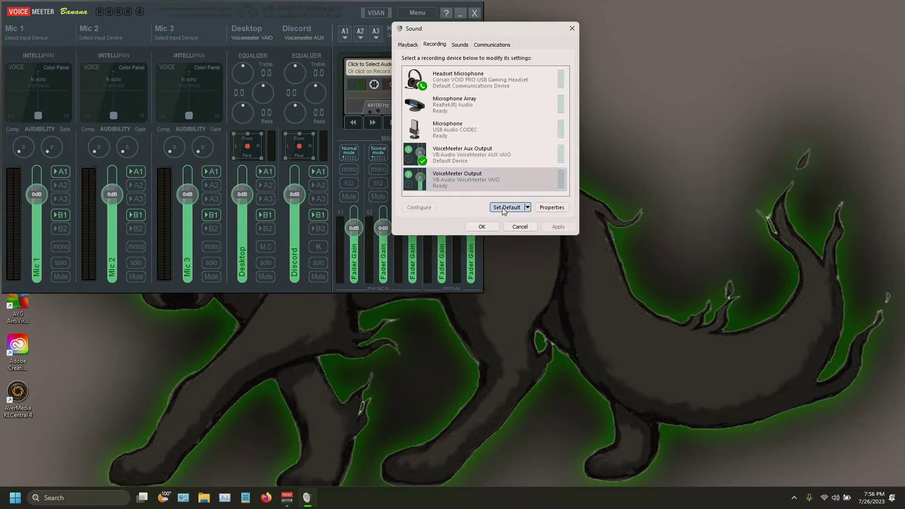
pyautogui.moveTo(499, 34); pyautogui.dragTo(632, 36)
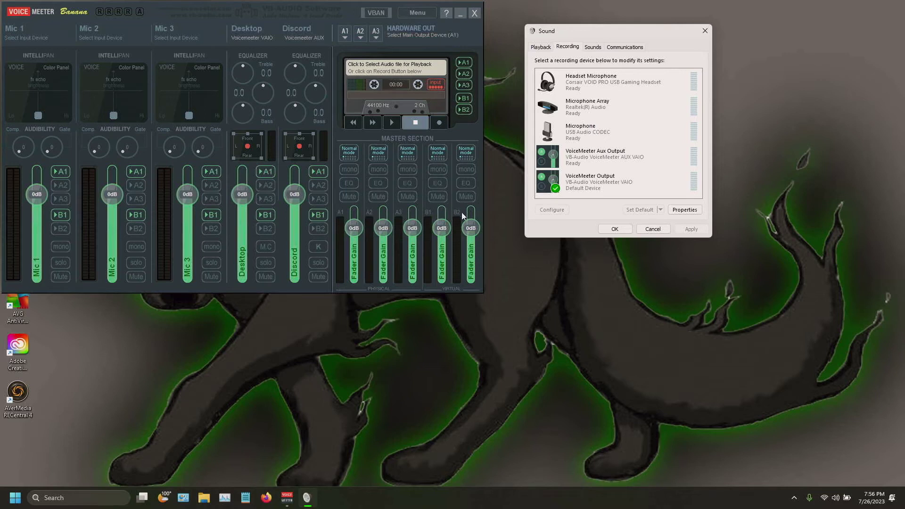
# Set VoiceMeeter Aux Output (VB-Audio VoiceMeeter AUX VAIO) as the default communication device for recording and close the Sound dialog.
pyautogui.click(608, 158)
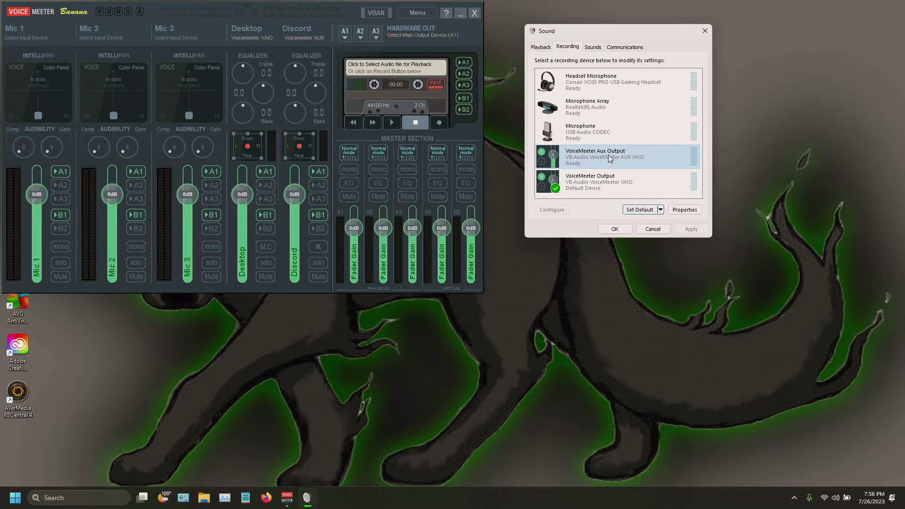
pyautogui.click(661, 210)
pyautogui.click(676, 233)
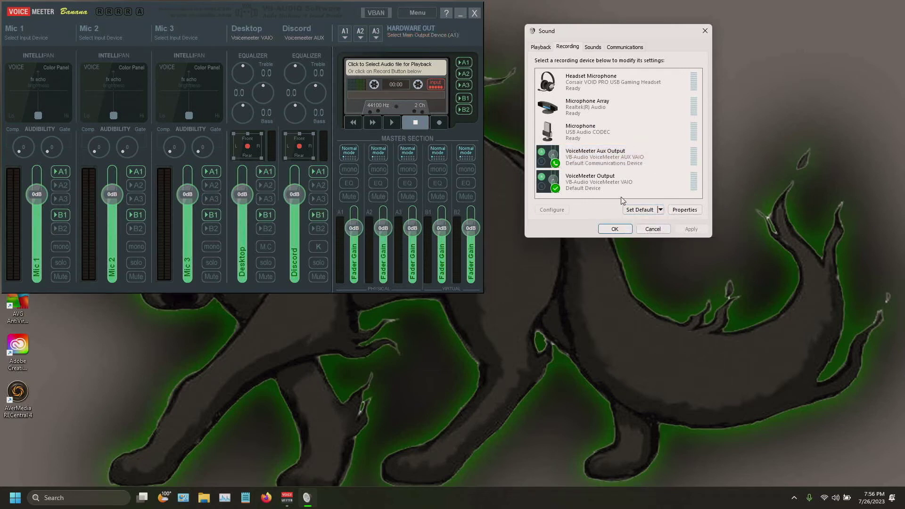
pyautogui.click(704, 31)
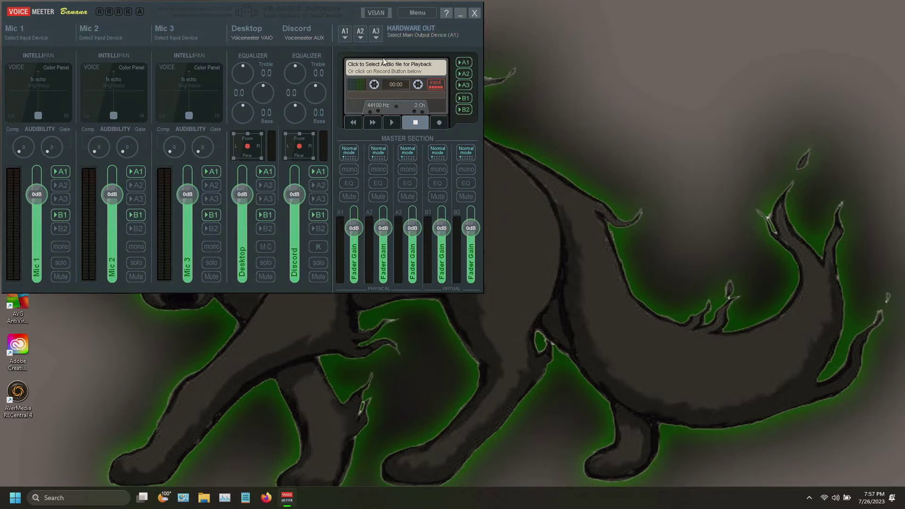
# Assign 2 - AVT GC510 (AMD High Definition Audio Device) to hardware output A1 and the Corsair VOID PRO Headset Earphone to A2.
pyautogui.click(344, 37)
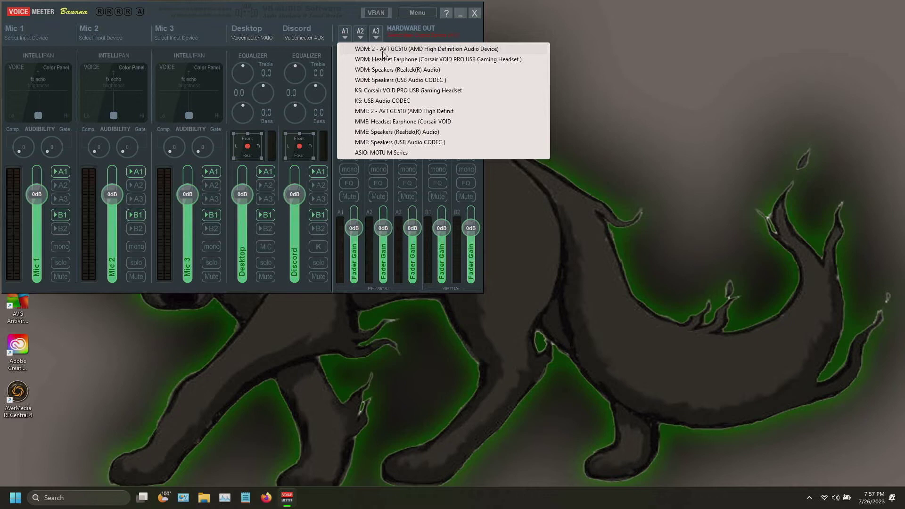
pyautogui.click(382, 51)
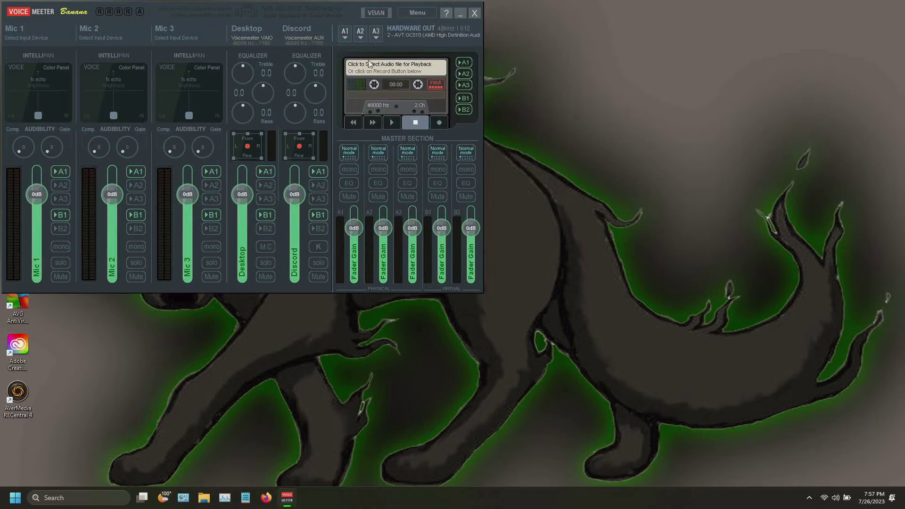
pyautogui.click(362, 33)
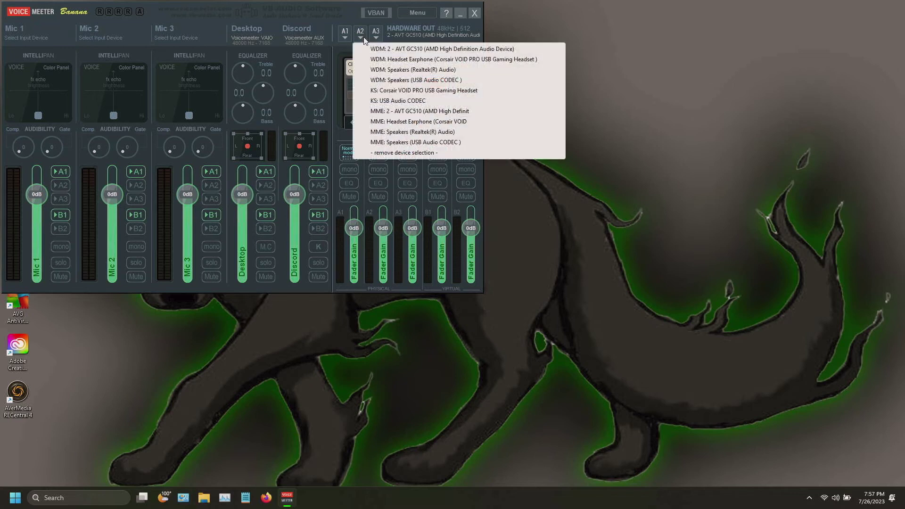
pyautogui.click(442, 60)
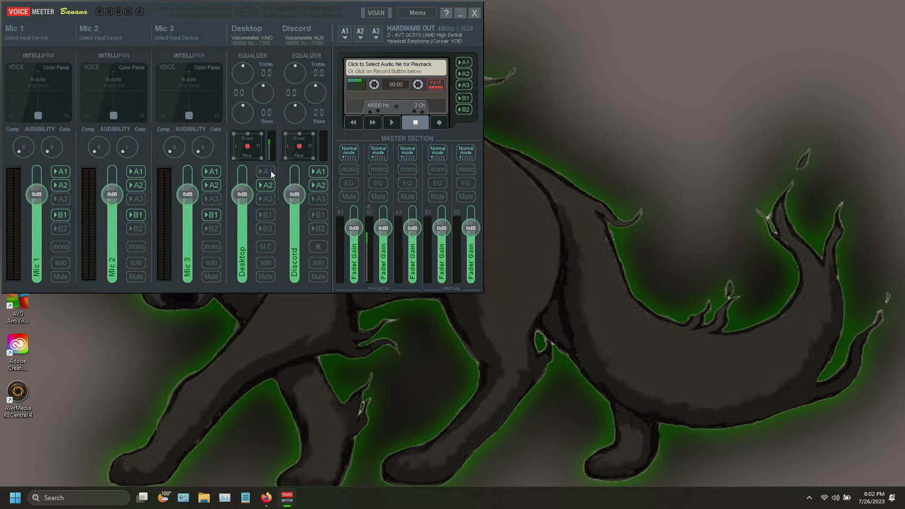
# Route the Desktop channel to both hardware outputs A1 and A2.
pyautogui.click(270, 171)
pyautogui.click(266, 185)
# Assign WDM: Microphone (USB Audio CODEC) to the Mic 1 channel and turn off its A1 and A2 outputs.
pyautogui.click(48, 37)
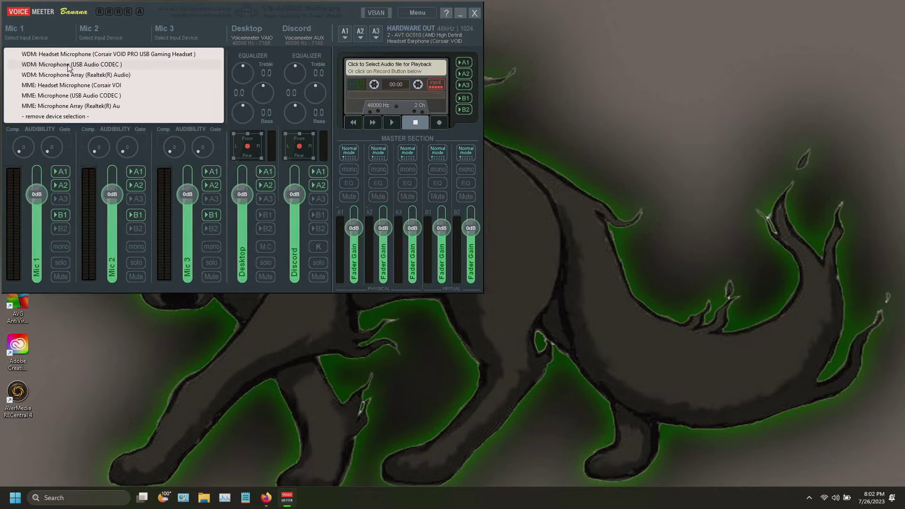
pyautogui.click(108, 65)
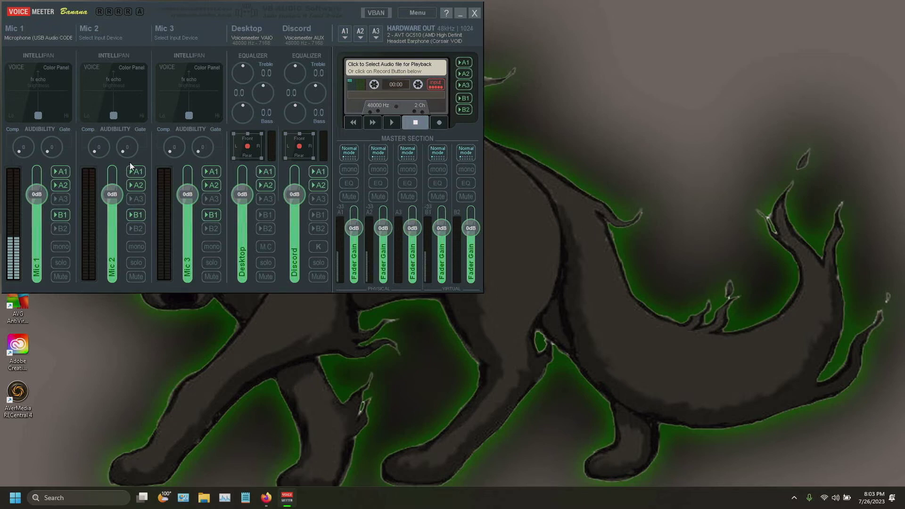
pyautogui.click(65, 173)
pyautogui.click(64, 184)
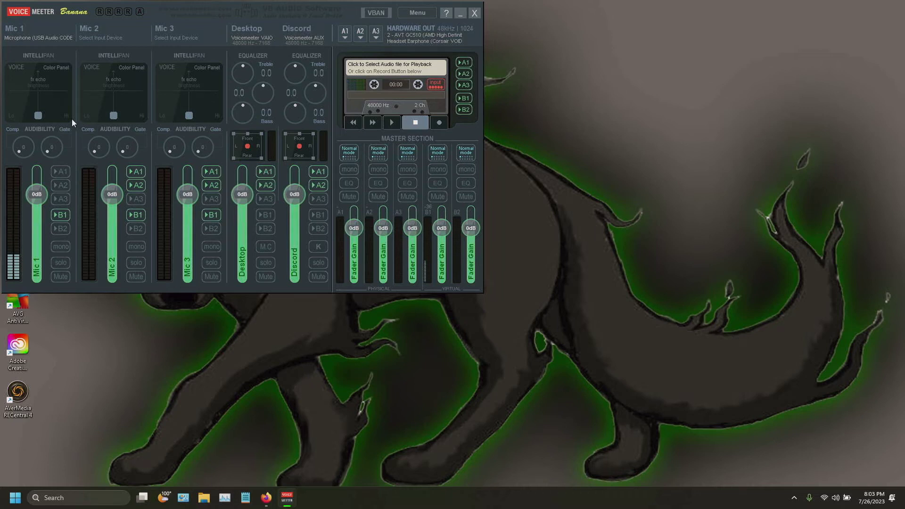
pyautogui.click(58, 38)
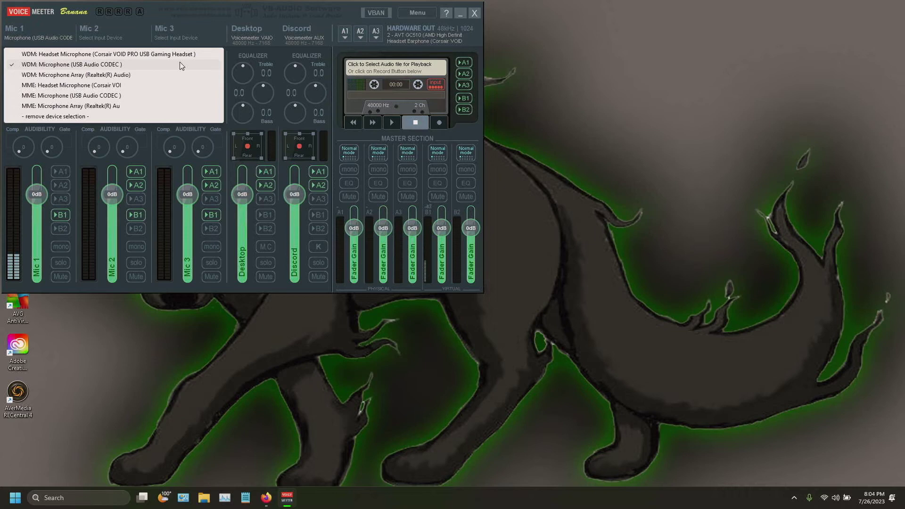
pyautogui.click(274, 55)
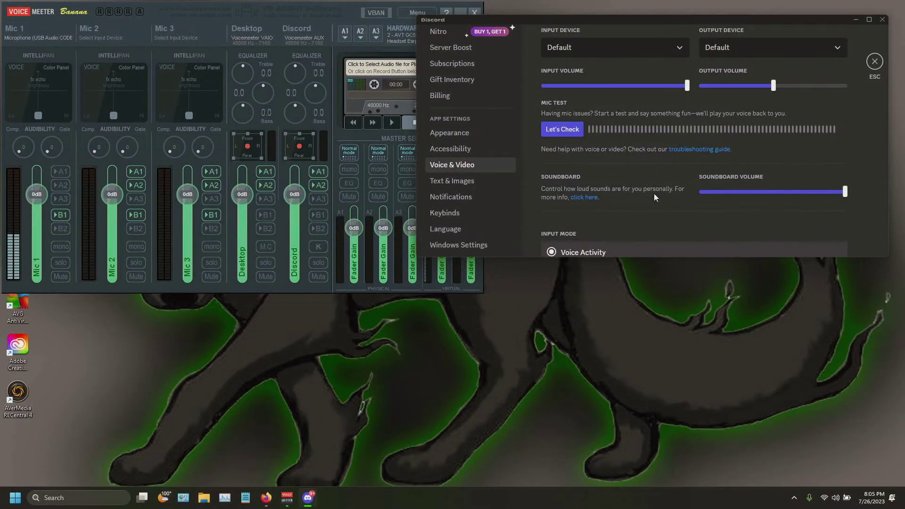
# Start Discord's mic test and set the input device to VoiceMeeter Output (VB-Audio VoiceMeeter VAIO).
pyautogui.click(573, 130)
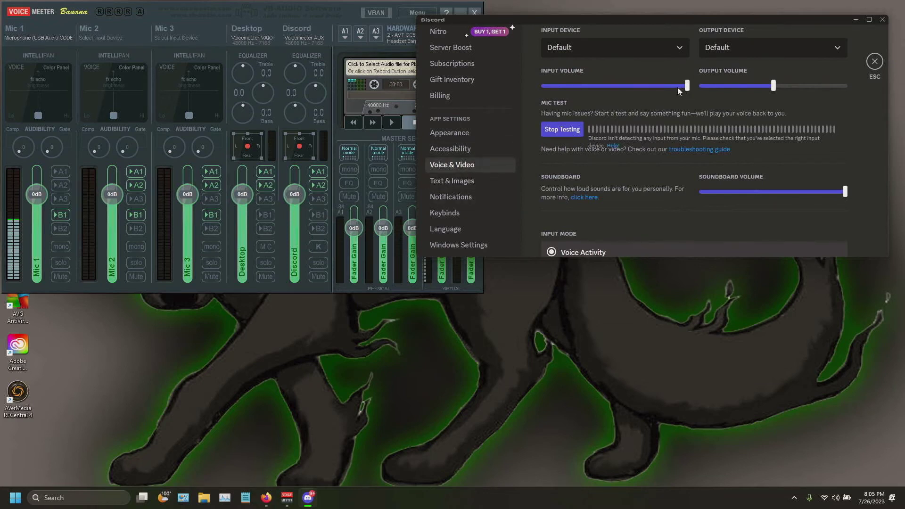
pyautogui.click(682, 48)
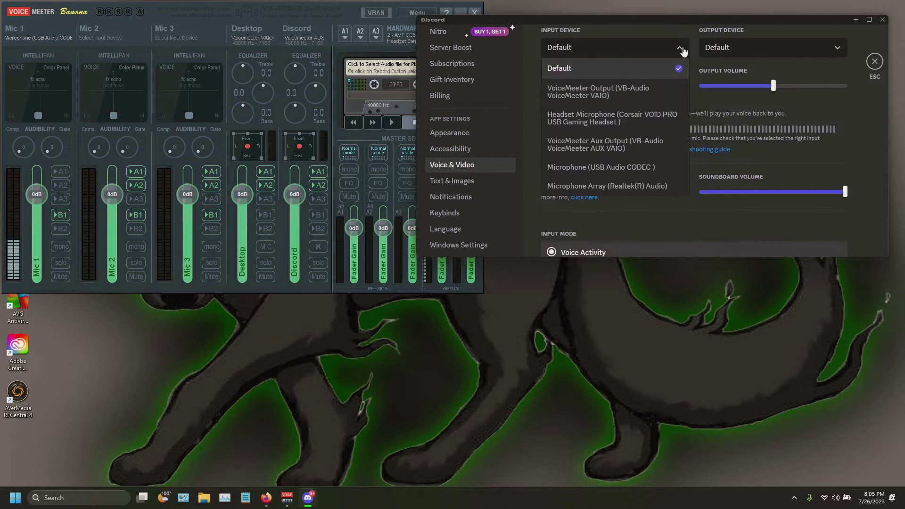
pyautogui.click(664, 101)
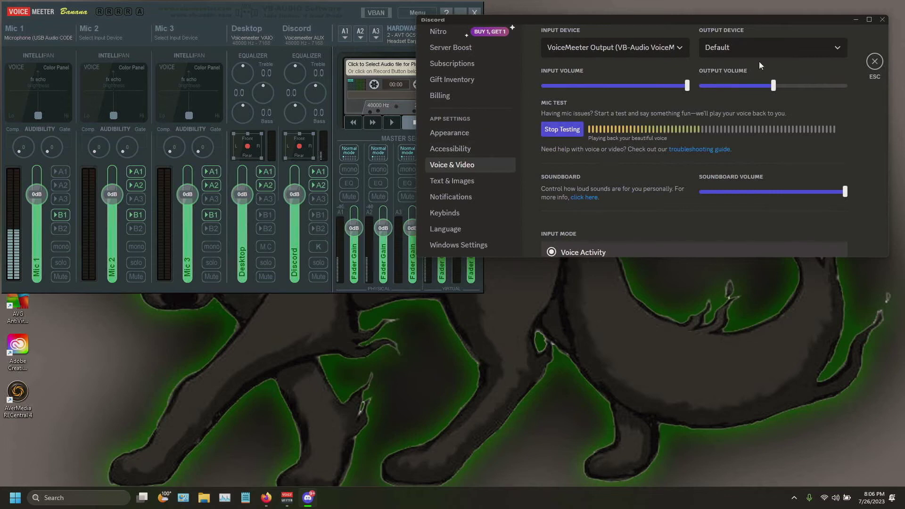
# Set Discord's output device to VoiceMeeter Aux Input (VB-Audio VoiceMeeter AUX VAIO), then stop the mic test and minimize Discord.
pyautogui.click(776, 51)
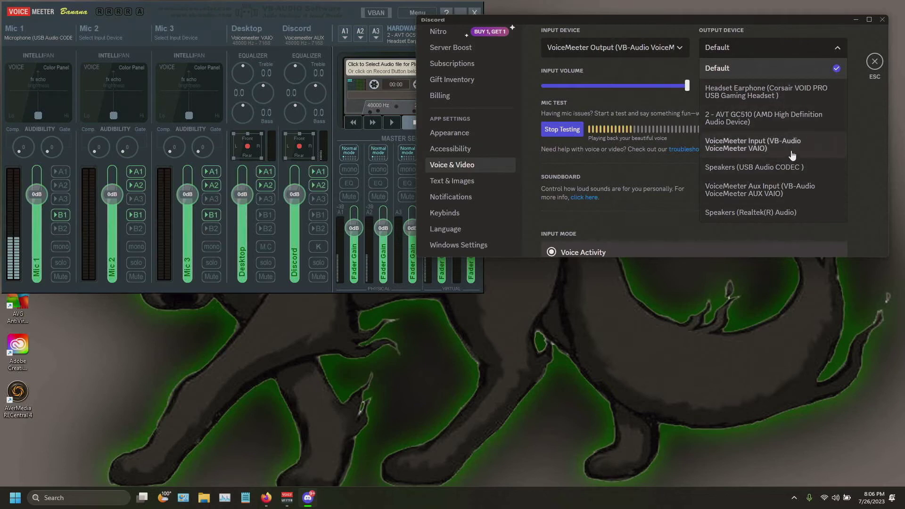
pyautogui.click(814, 197)
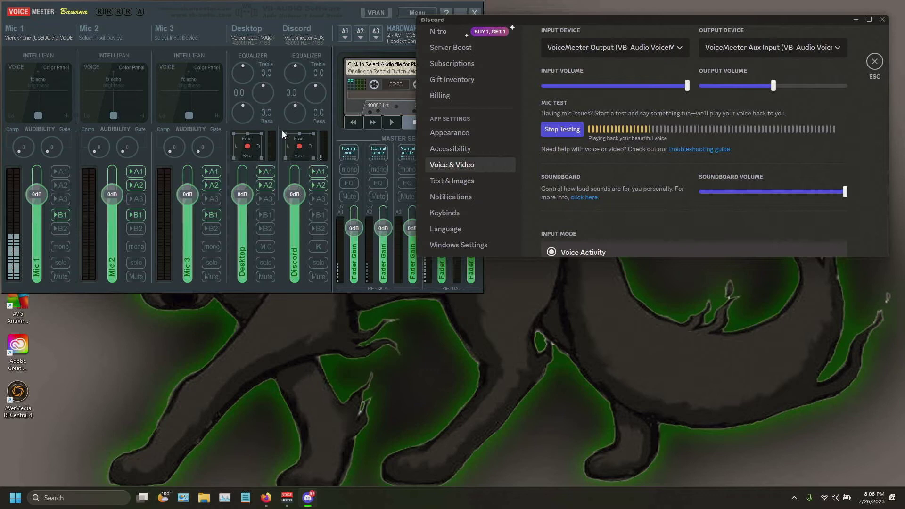
pyautogui.click(579, 130)
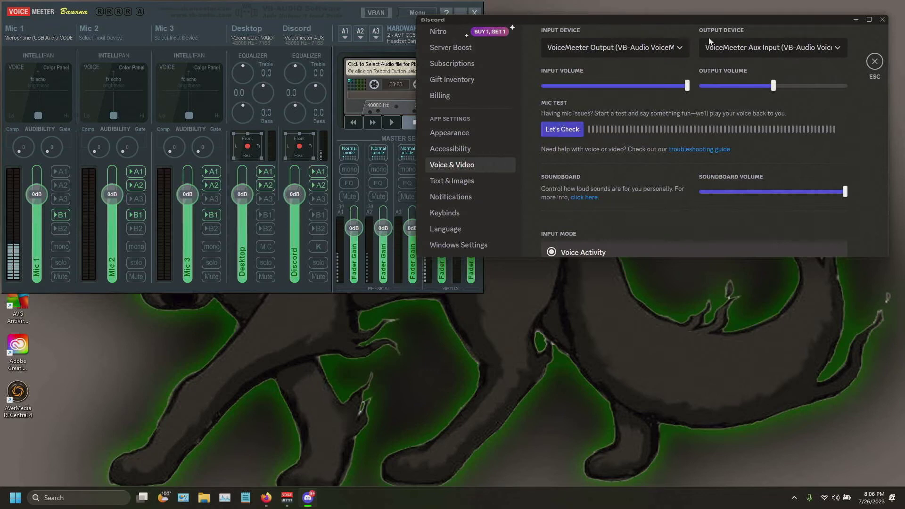
pyautogui.click(856, 19)
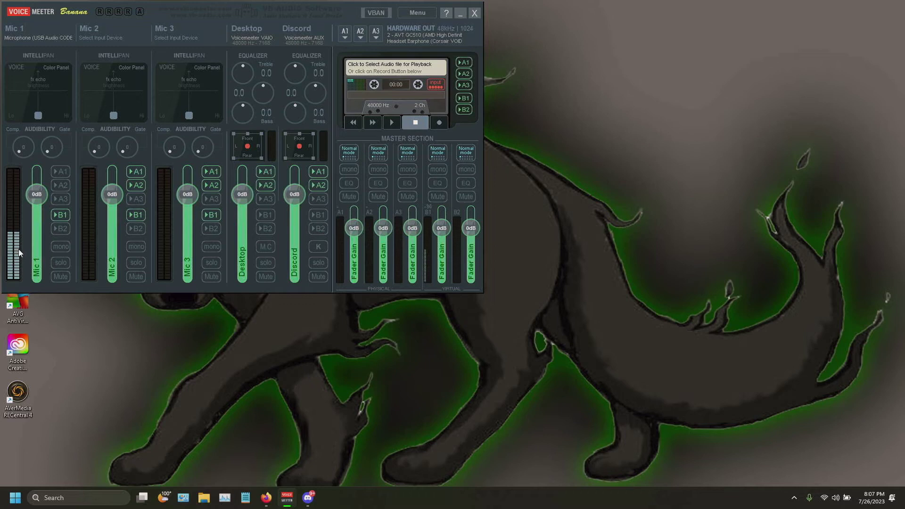
# Turn on mono for the Mic 1 channel.
pyautogui.click(63, 247)
pyautogui.click(57, 248)
pyautogui.click(64, 248)
pyautogui.rightClick(104, 38)
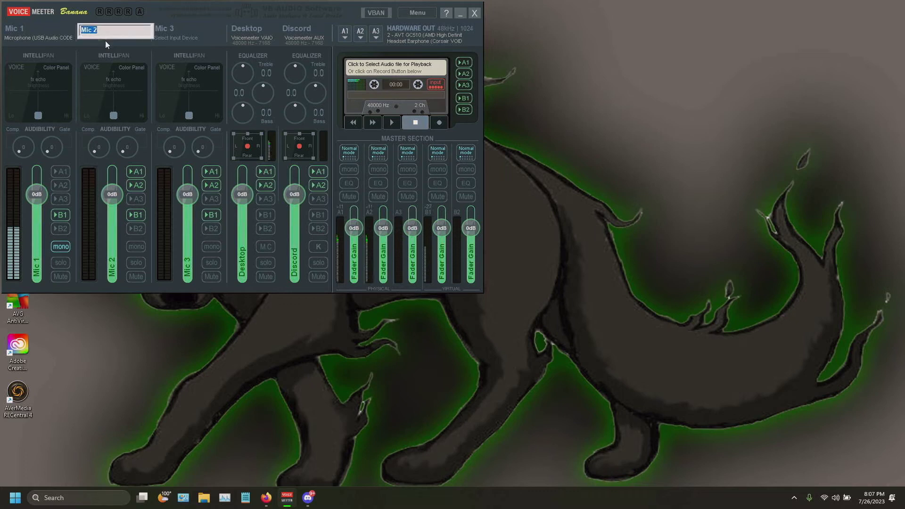
pyautogui.press('Return')
pyautogui.rightClick(106, 38)
pyautogui.press('Return')
# Assign WDM: Headset Microphone (Corsair VOID PRO USB Gaming Headset) to the Mic 2 channel and turn off its A1 and A2 outputs.
pyautogui.click(106, 38)
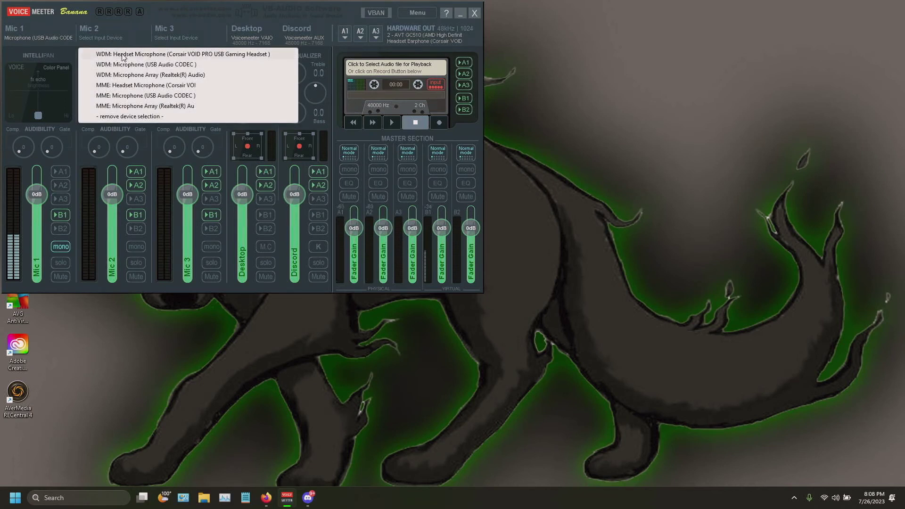
pyautogui.click(124, 55)
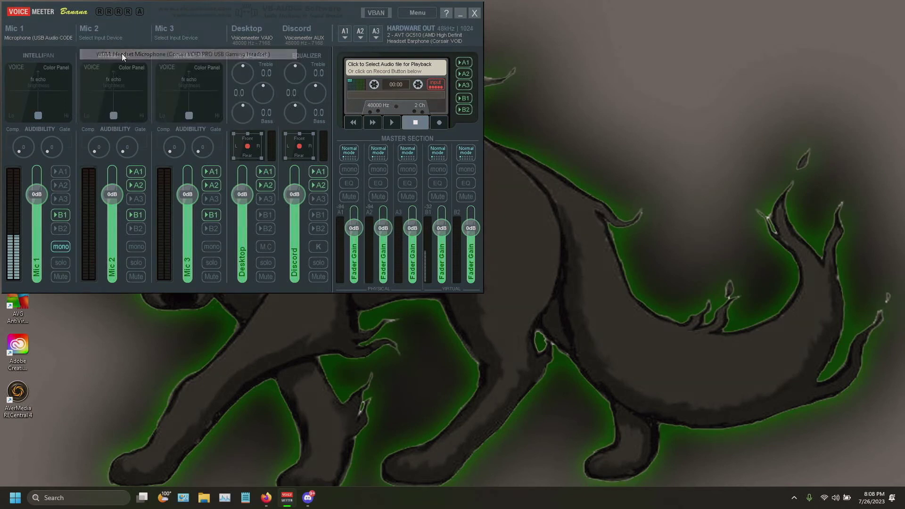
pyautogui.click(143, 174)
pyautogui.click(140, 184)
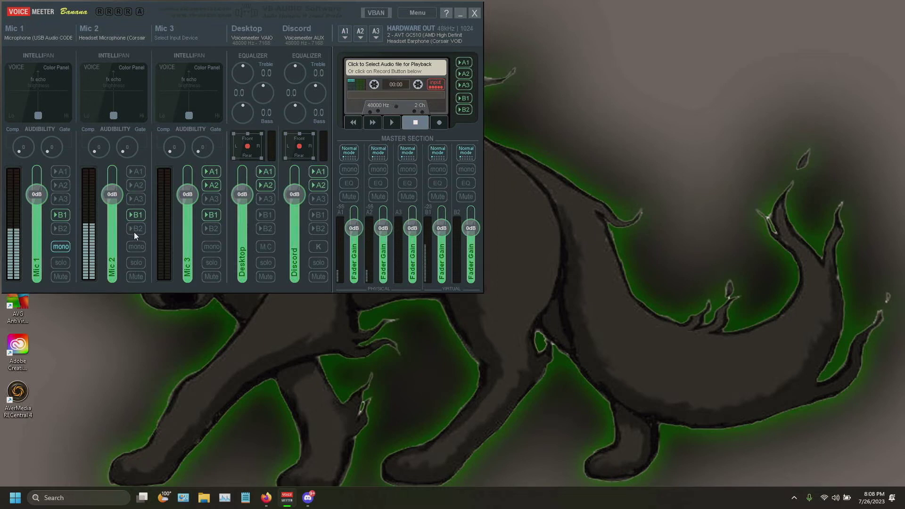
# Try routing Mic 2 to B2 in place of B1, and turn its B2 output off again.
pyautogui.click(56, 216)
pyautogui.click(137, 231)
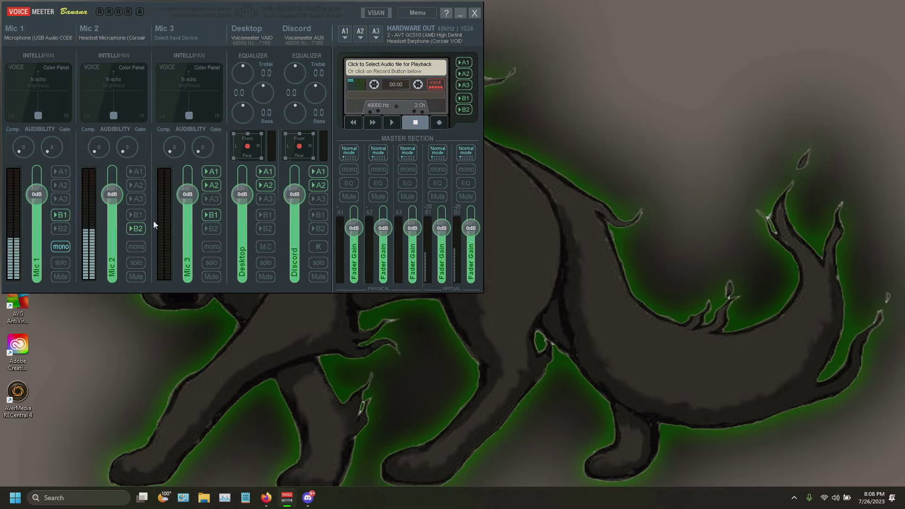
pyautogui.click(138, 230)
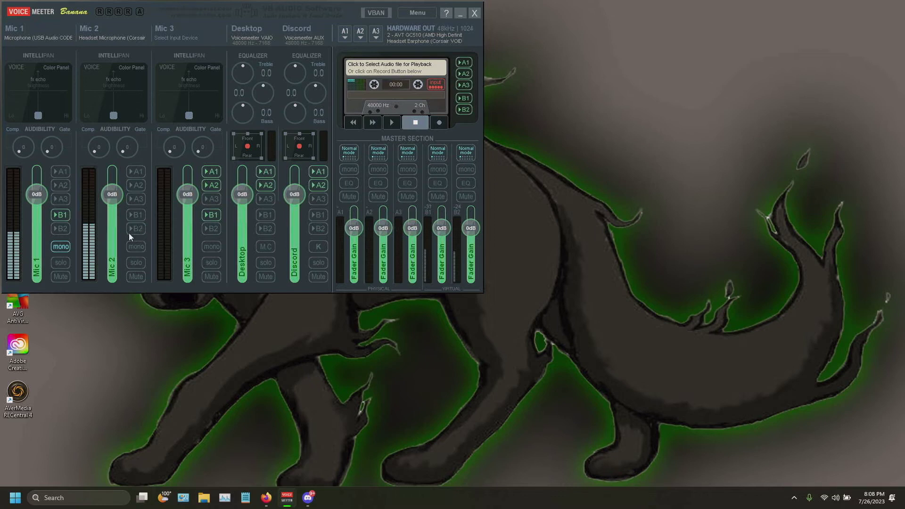
# Route the Mic 1 channel to outputs B2 and A1 in addition to B1.
pyautogui.click(63, 229)
pyautogui.click(60, 171)
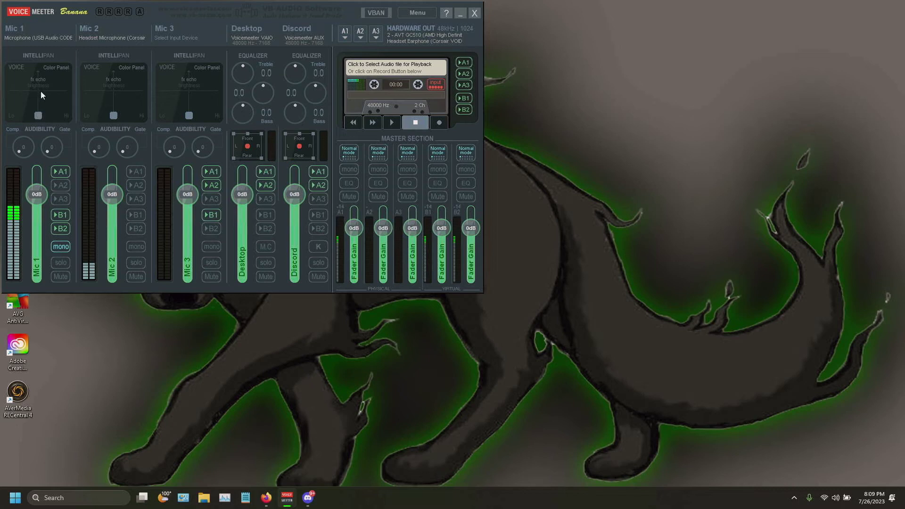
# Try several positions on Mic 1's Intellipan Color Panel and reset it to its default.
pyautogui.moveTo(38, 116); pyautogui.dragTo(36, 118)
pyautogui.moveTo(23, 123); pyautogui.dragTo(36, 79)
pyautogui.moveTo(34, 110); pyautogui.dragTo(34, 106)
pyautogui.doubleClick(34, 105)
# Switch Mic 1's Intellipan to its second panel, try several positions there and reset it.
pyautogui.rightClick(44, 89)
pyautogui.moveTo(15, 122); pyautogui.dragTo(3, 130)
pyautogui.moveTo(18, 131); pyautogui.dragTo(7, 56)
pyautogui.doubleClick(24, 85)
# Switch Mic 1's Intellipan to the 3D Panel, move the sound position through all four corners and reset it to centre.
pyautogui.rightClick(35, 111)
pyautogui.moveTo(41, 114); pyautogui.dragTo(1, 143)
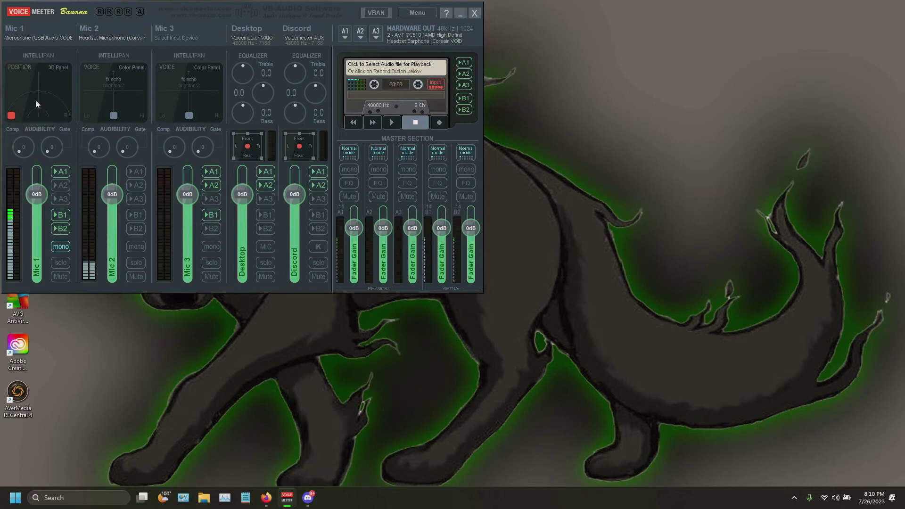
pyautogui.moveTo(11, 115); pyautogui.dragTo(3, 75)
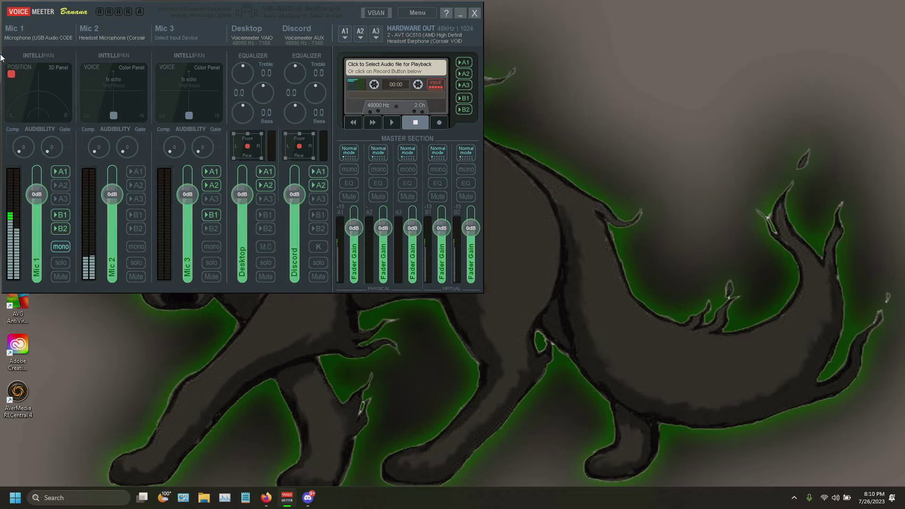
pyautogui.moveTo(13, 71); pyautogui.dragTo(40, 63)
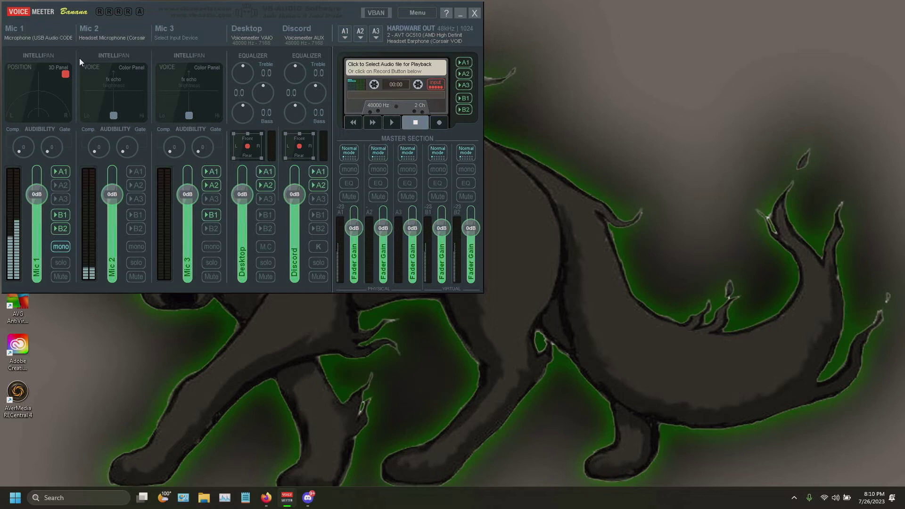
pyautogui.moveTo(66, 74); pyautogui.dragTo(66, 116)
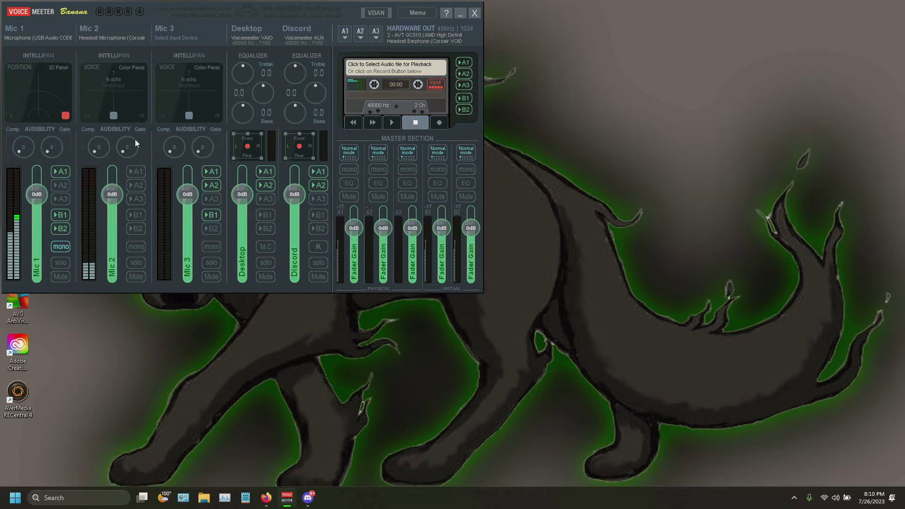
pyautogui.doubleClick(67, 97)
# Turn off the A1 output on Mic 1 and route Mic 2 to B1.
pyautogui.click(63, 173)
pyautogui.click(135, 215)
# Switch Mic 2's Intellipan to the 3D Panel and position Mic 1 fully left and Mic 2 fully right.
pyautogui.click(118, 78)
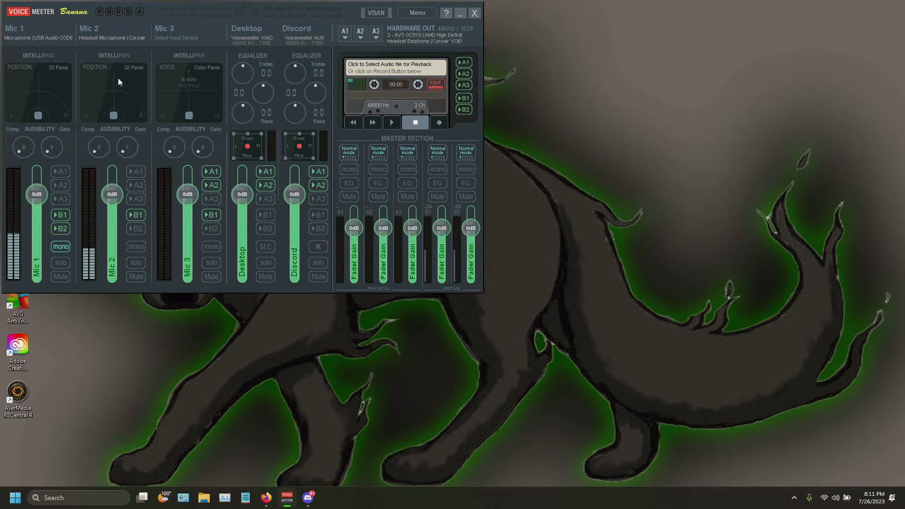
pyautogui.moveTo(39, 115); pyautogui.dragTo(11, 115)
pyautogui.moveTo(114, 116); pyautogui.dragTo(141, 115)
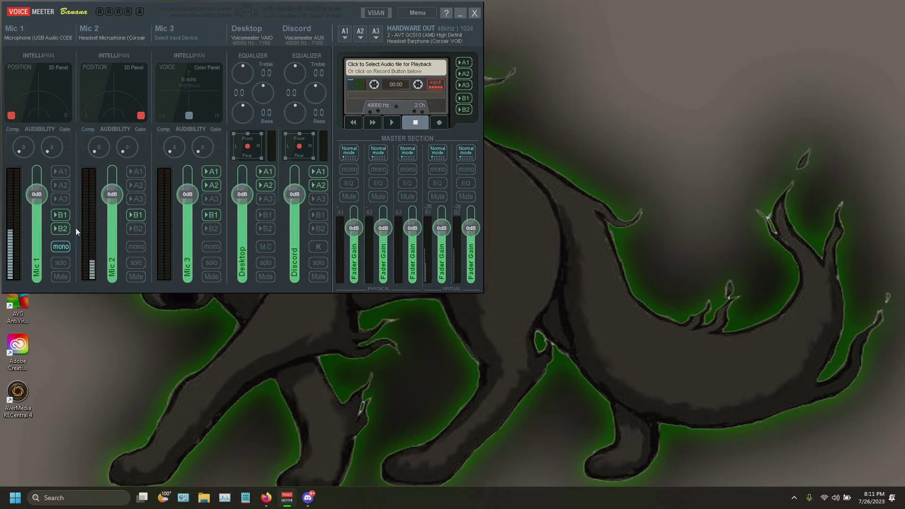
# Reset both microphones' 3D positions to centre and return Mic 1's Intellipan to the Color Panel.
pyautogui.doubleClick(98, 100)
pyautogui.doubleClick(38, 109)
pyautogui.rightClick(38, 109)
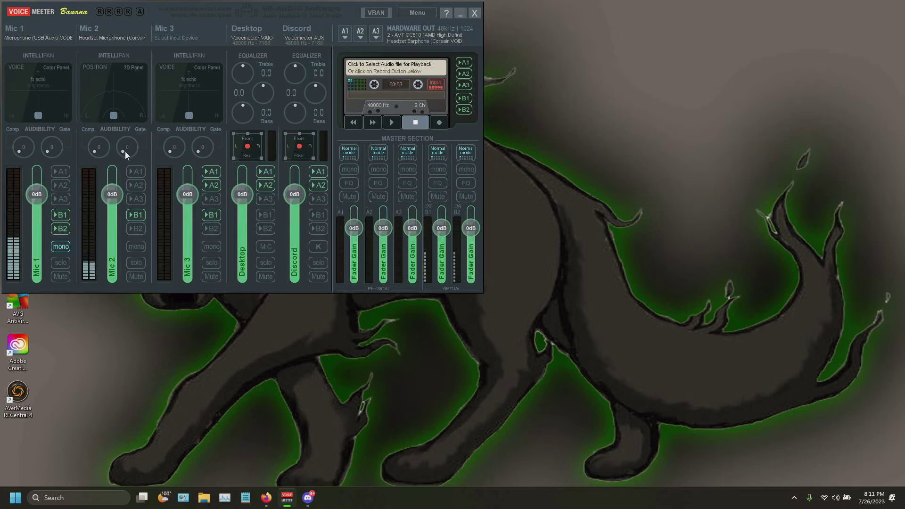
# Try out the Gate and Comp audibility controls on Mic 2.
pyautogui.moveTo(124, 152); pyautogui.dragTo(124, 149)
pyautogui.moveTo(131, 149); pyautogui.dragTo(124, 158)
pyautogui.moveTo(96, 155); pyautogui.dragTo(93, 120)
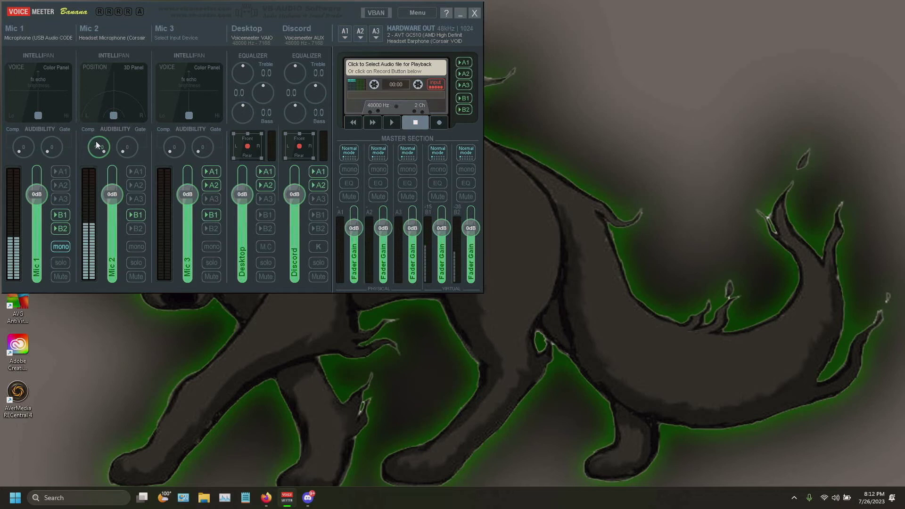
# Raise the gain of Mic 2 and of the B1 and B2 master outputs to 12 dB.
pyautogui.moveTo(96, 143); pyautogui.dragTo(112, 161)
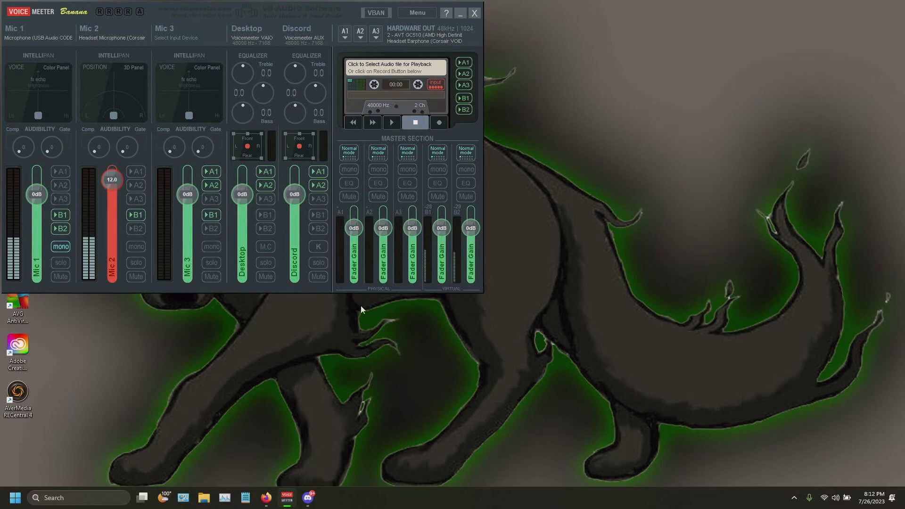
pyautogui.moveTo(439, 226); pyautogui.dragTo(441, 208)
pyautogui.moveTo(469, 241); pyautogui.dragTo(470, 217)
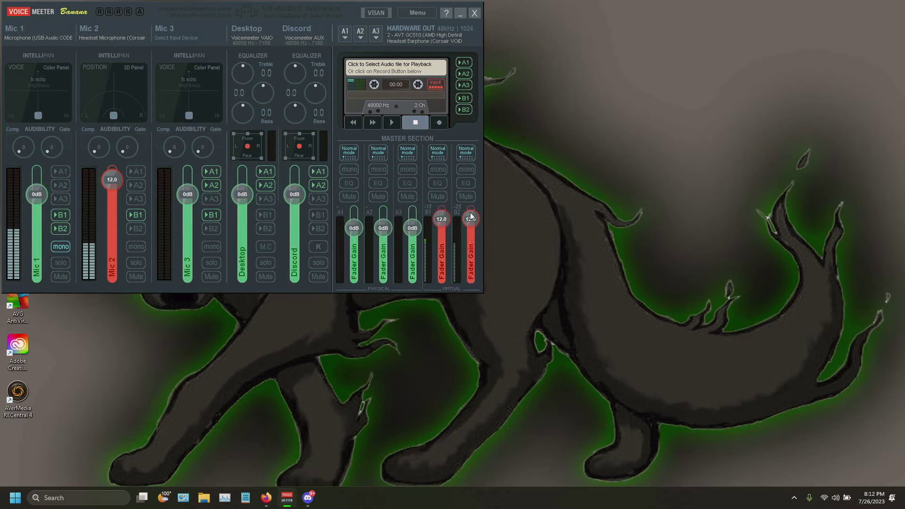
# Reset the B1, B2 and Mic 2 faders to 0 dB.
pyautogui.doubleClick(446, 223)
pyautogui.doubleClick(472, 220)
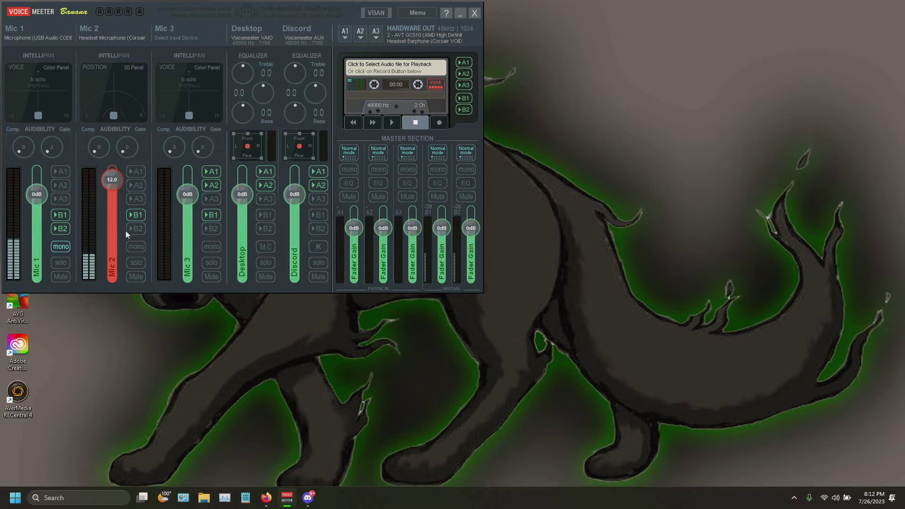
pyautogui.doubleClick(115, 182)
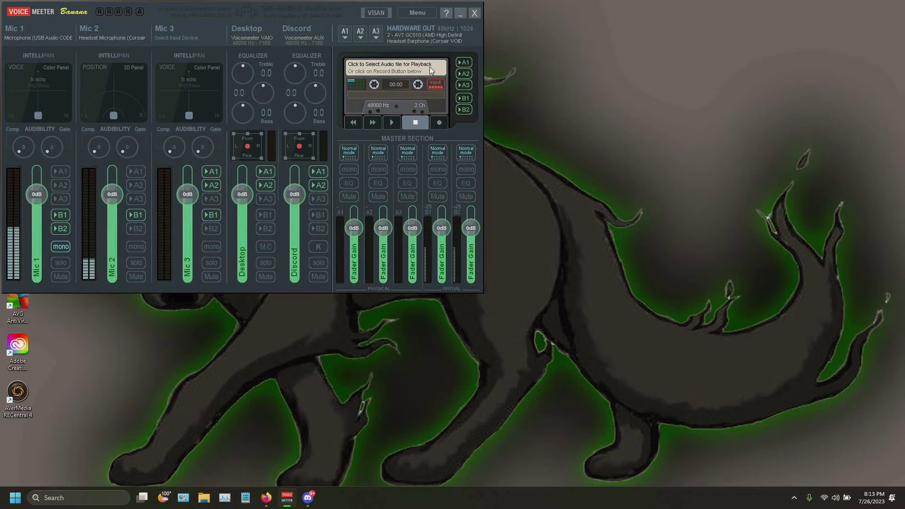
# Examine the tape recorder's options, including the available file types and channel counts, and close them.
pyautogui.rightClick(383, 72)
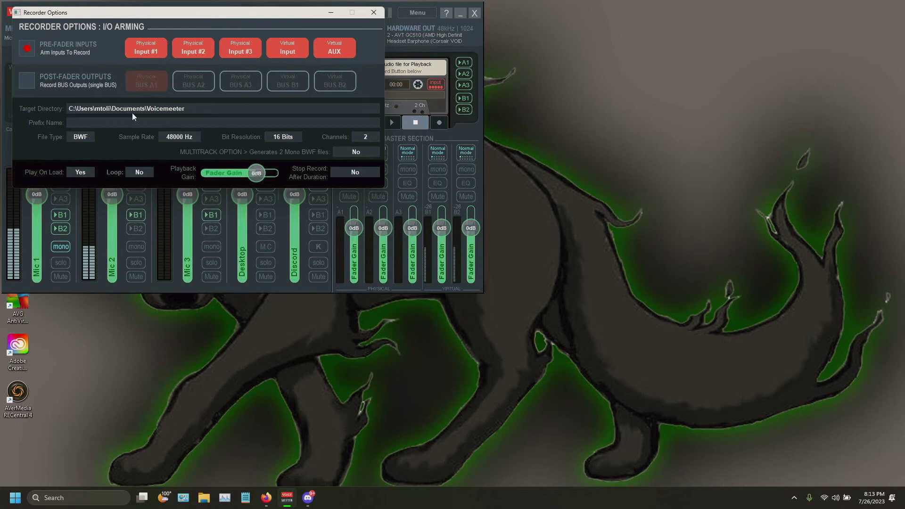
pyautogui.click(80, 140)
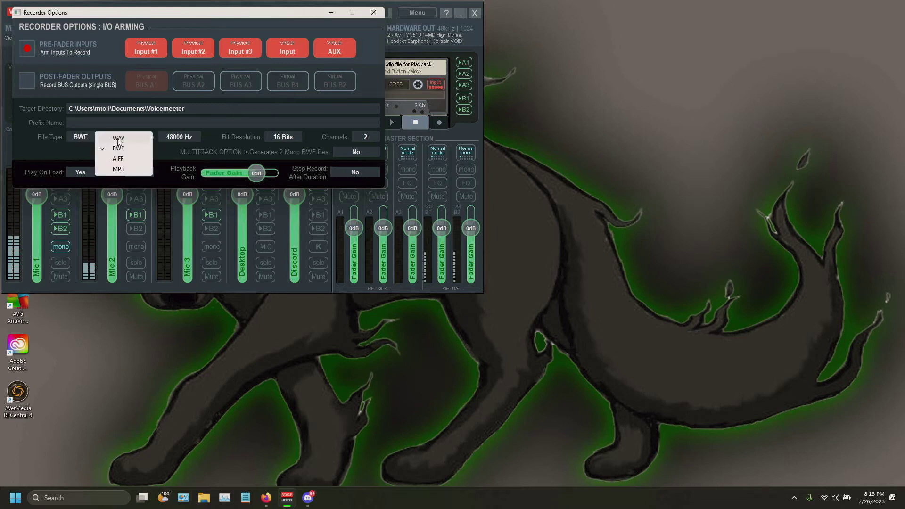
pyautogui.click(217, 138)
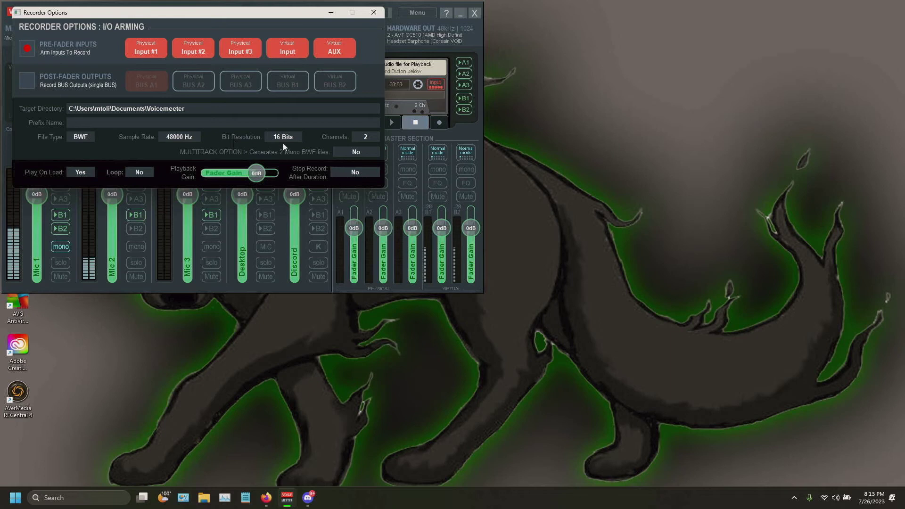
pyautogui.click(377, 136)
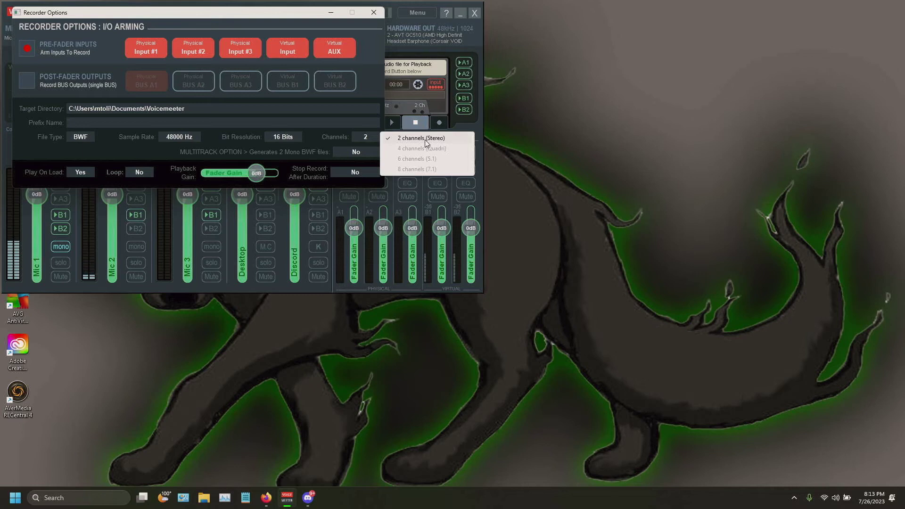
pyautogui.click(363, 136)
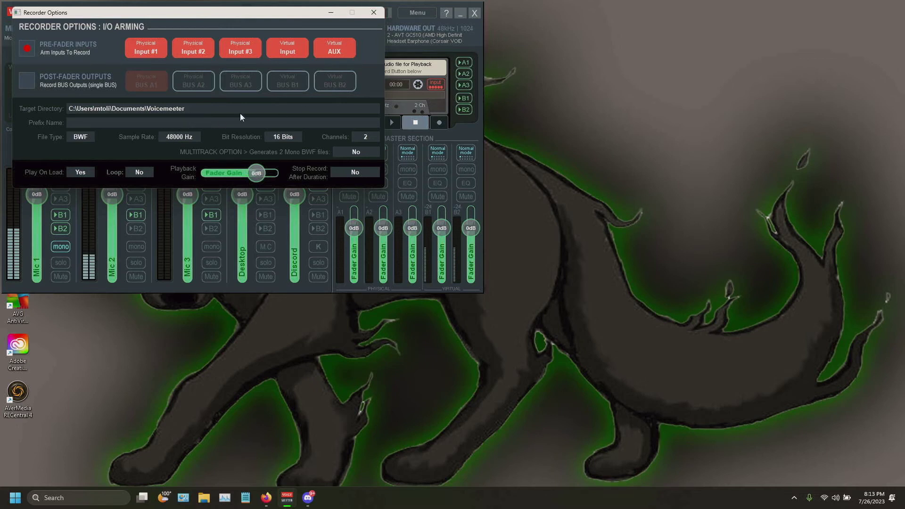
pyautogui.click(374, 12)
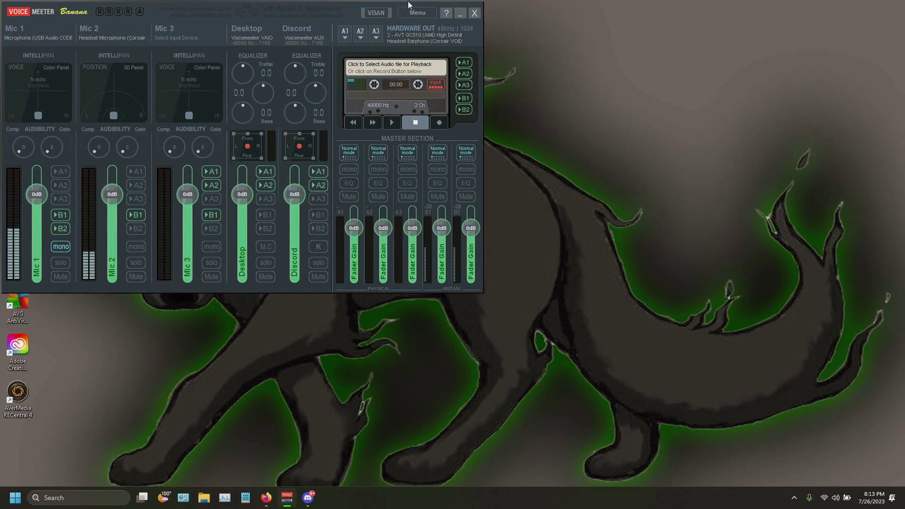
# Reopen the recorder options beside the mixer to review the input and output arming, and close them.
pyautogui.rightClick(399, 72)
pyautogui.moveTo(279, 15); pyautogui.dragTo(708, 10)
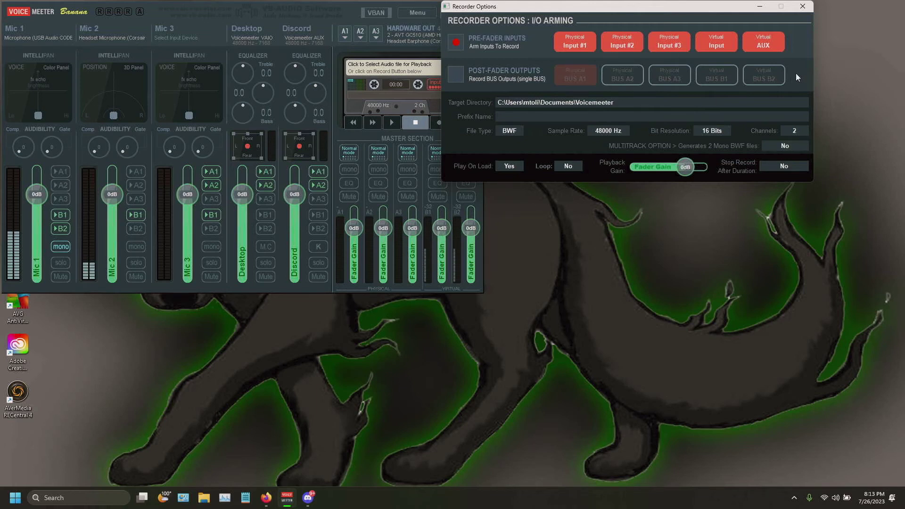
pyautogui.click(803, 6)
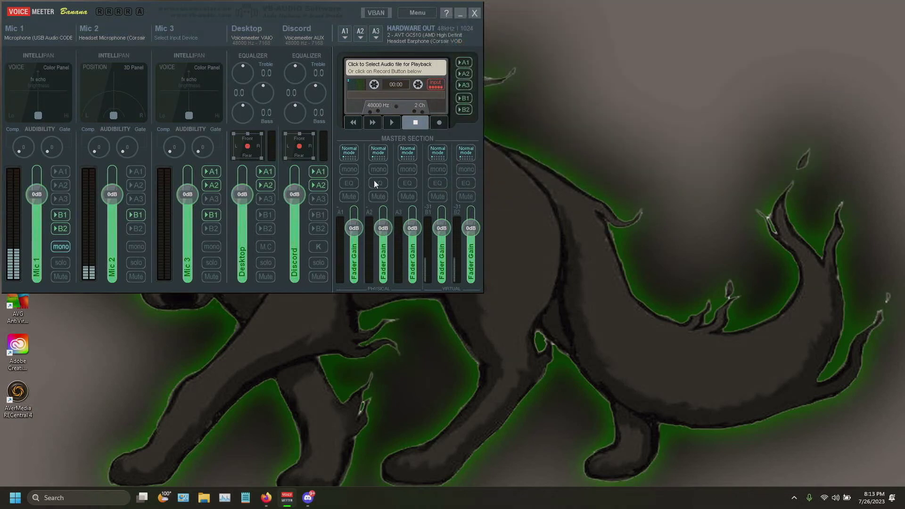
# Launch the 15 Bands Graphic EQ, view bus B1 and select bus A1 for equalizing.
pyautogui.click(420, 12)
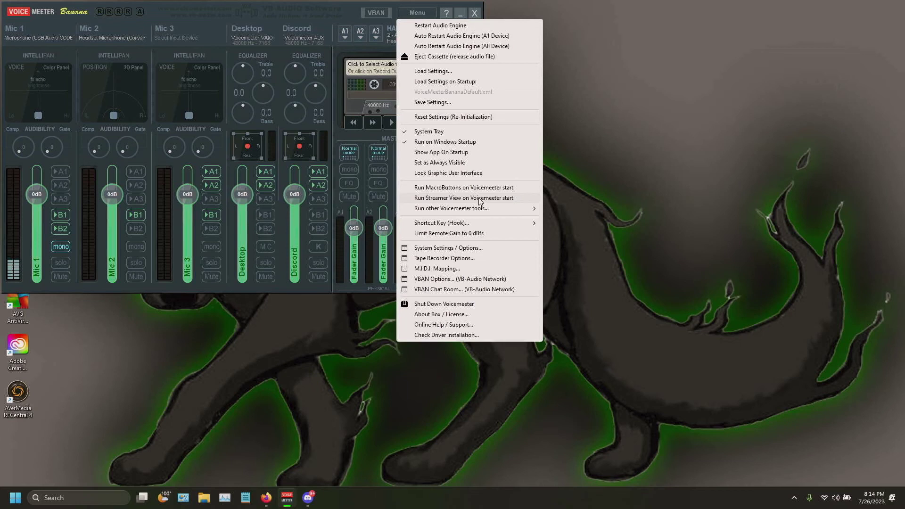
pyautogui.moveTo(481, 208)
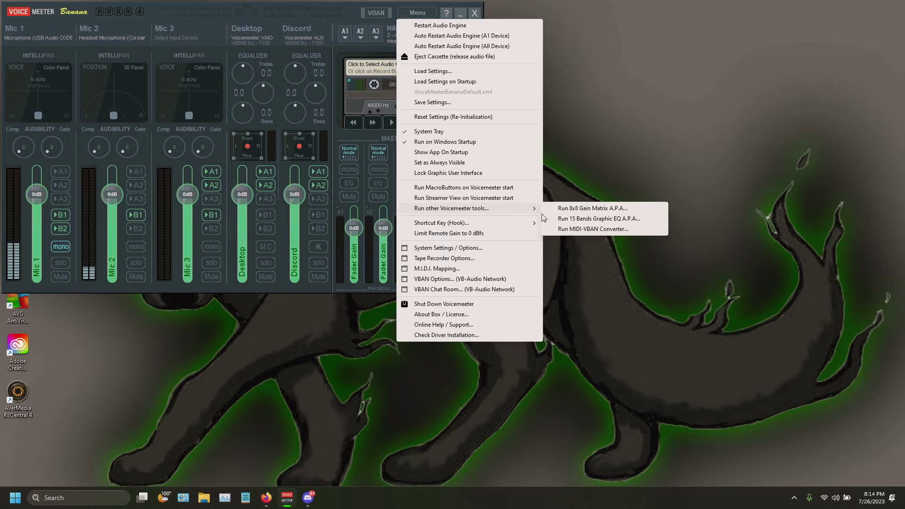
pyautogui.click(602, 220)
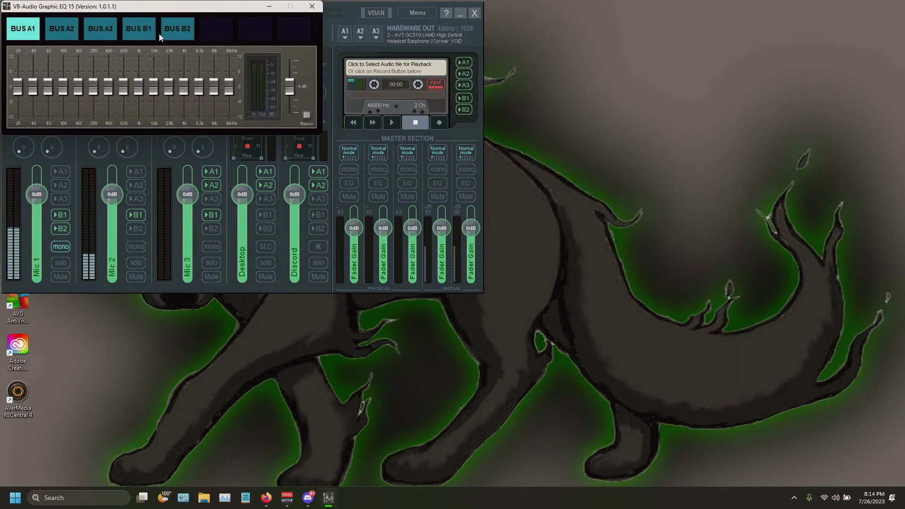
pyautogui.click(139, 27)
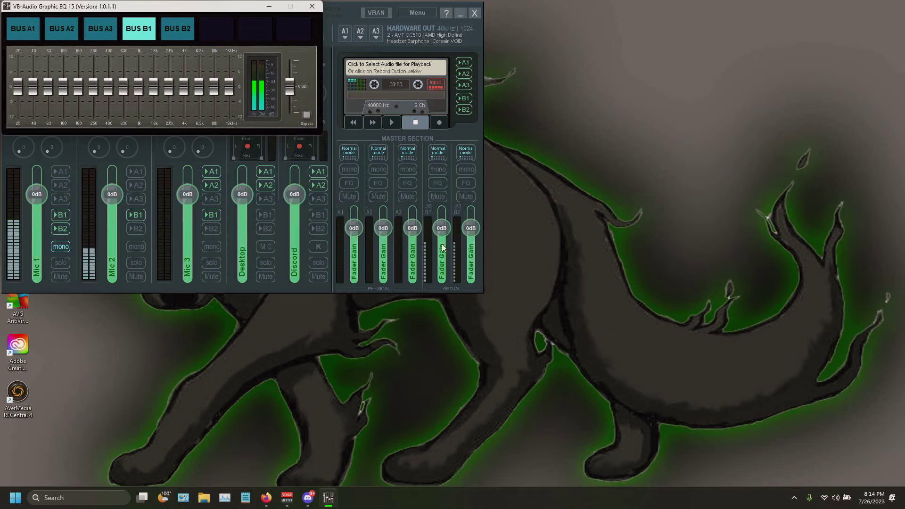
pyautogui.click(25, 28)
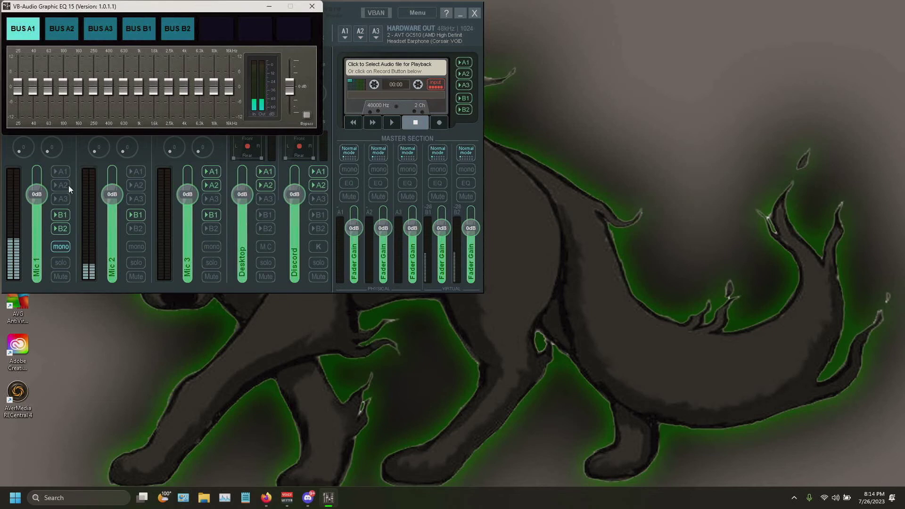
# Route Mic 1 to A1, turn off A1 on Desktop and Discord, and place the graphic EQ beside the mixer.
pyautogui.click(63, 172)
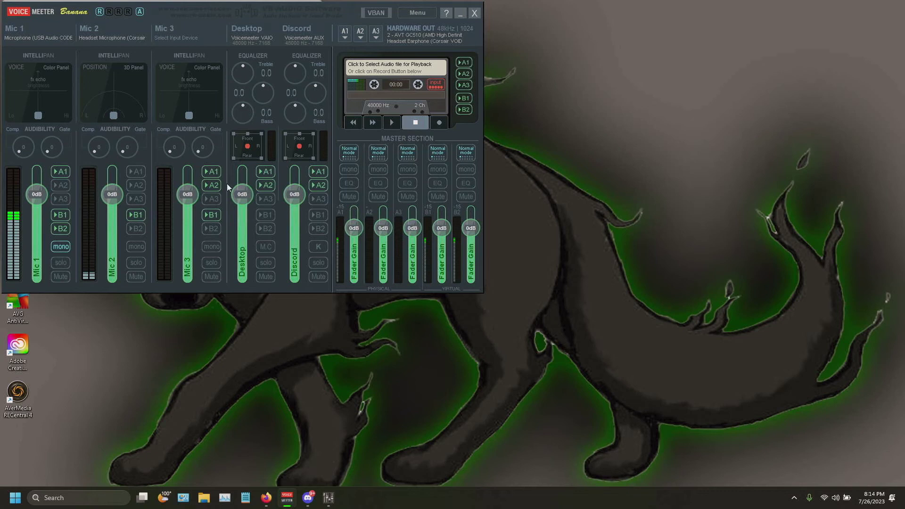
pyautogui.click(269, 172)
pyautogui.click(329, 497)
pyautogui.moveTo(183, 7); pyautogui.dragTo(594, 50)
# Try an A1 EQ curve with the 25, 40, 10k and 16k bands fully cut, the middle bands boosted and the output gain raised.
pyautogui.moveTo(428, 128); pyautogui.dragTo(443, 162)
pyautogui.moveTo(639, 129); pyautogui.dragTo(645, 162)
pyautogui.moveTo(624, 129); pyautogui.dragTo(624, 160)
pyautogui.moveTo(550, 131); pyautogui.dragTo(503, 117)
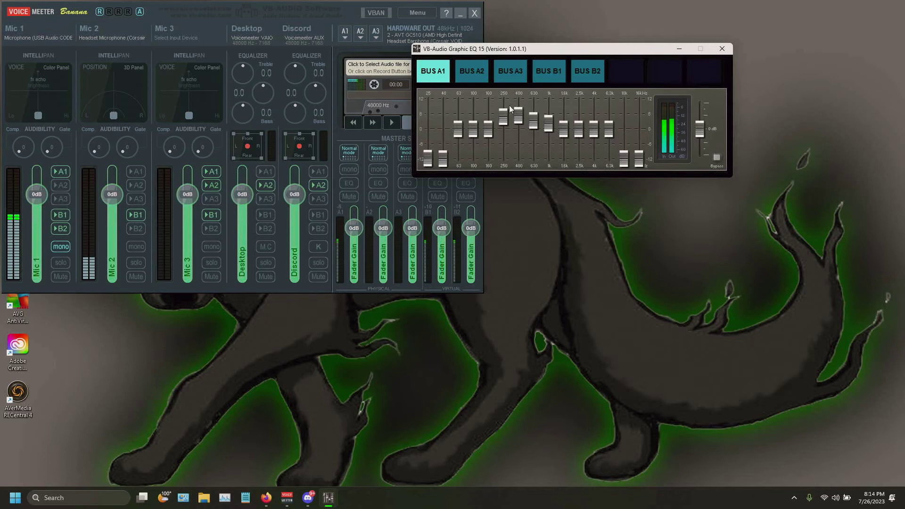
pyautogui.moveTo(564, 129)
pyautogui.mouseDown()
pyautogui.moveTo(563, 118)
pyautogui.moveTo(609, 133)
pyautogui.mouseUp()
pyautogui.moveTo(593, 136); pyautogui.dragTo(591, 128)
pyautogui.moveTo(473, 128)
pyautogui.mouseDown()
pyautogui.moveTo(457, 143)
pyautogui.moveTo(488, 115)
pyautogui.mouseUp()
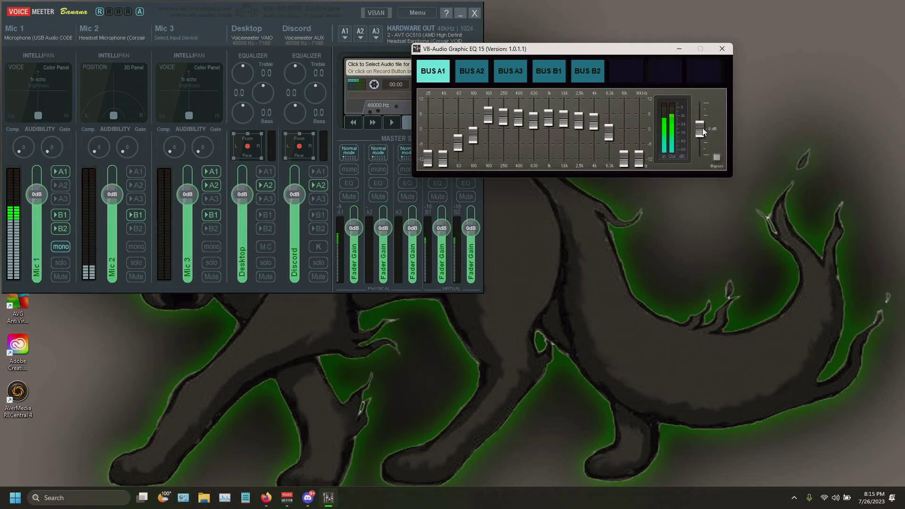
pyautogui.moveTo(703, 128); pyautogui.dragTo(705, 83)
# Reset bus A1's output gain and all of its EQ bands to 0 dB.
pyautogui.doubleClick(700, 100)
pyautogui.doubleClick(642, 160)
pyautogui.doubleClick(629, 160)
pyautogui.doubleClick(608, 133)
pyautogui.doubleClick(579, 121)
pyautogui.doubleClick(563, 119)
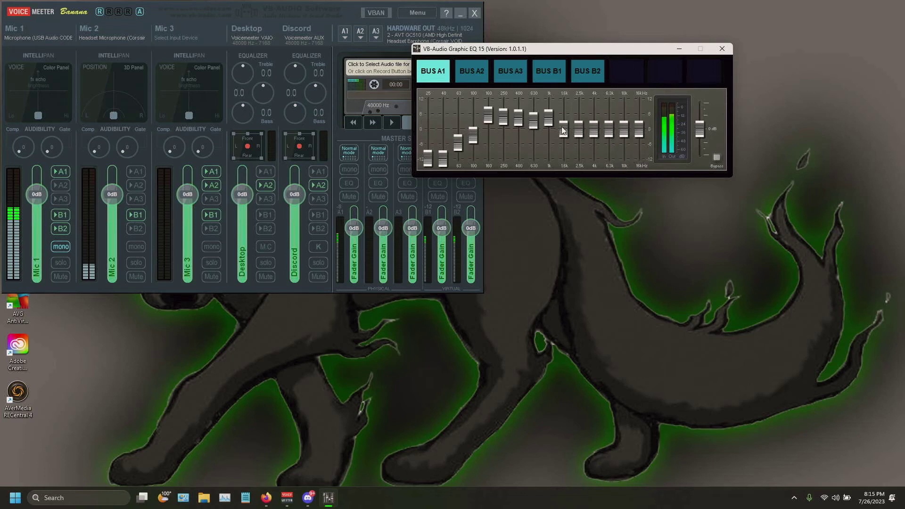
pyautogui.doubleClick(533, 120)
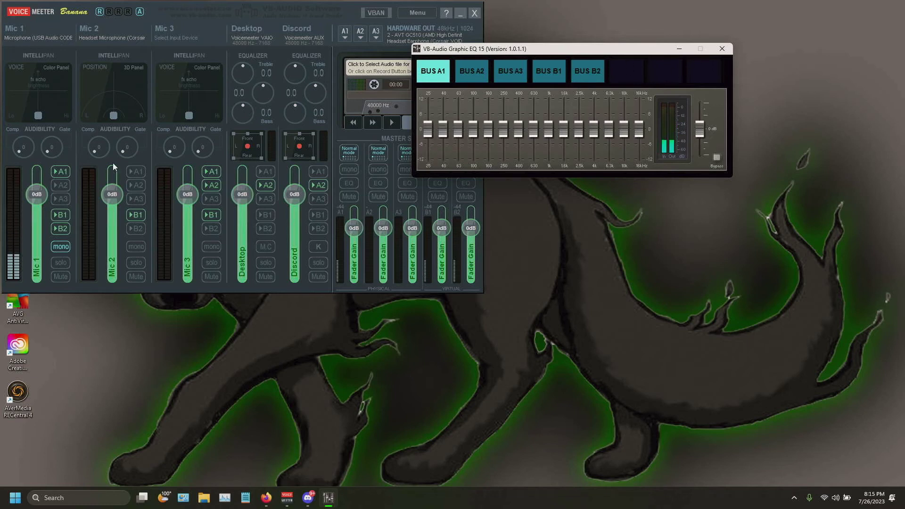
# Turn off the A1 output on Mic 1 and close the graphic EQ.
pyautogui.click(60, 172)
pyautogui.click(621, 54)
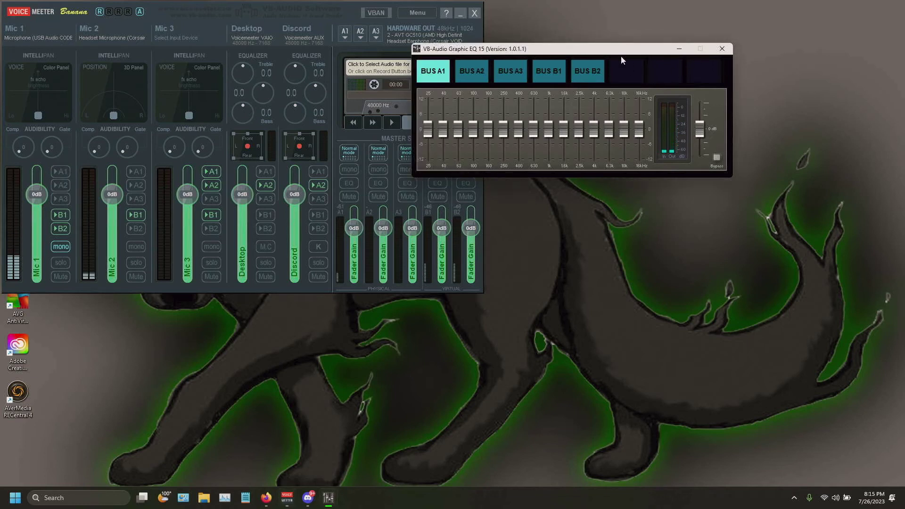
pyautogui.click(722, 49)
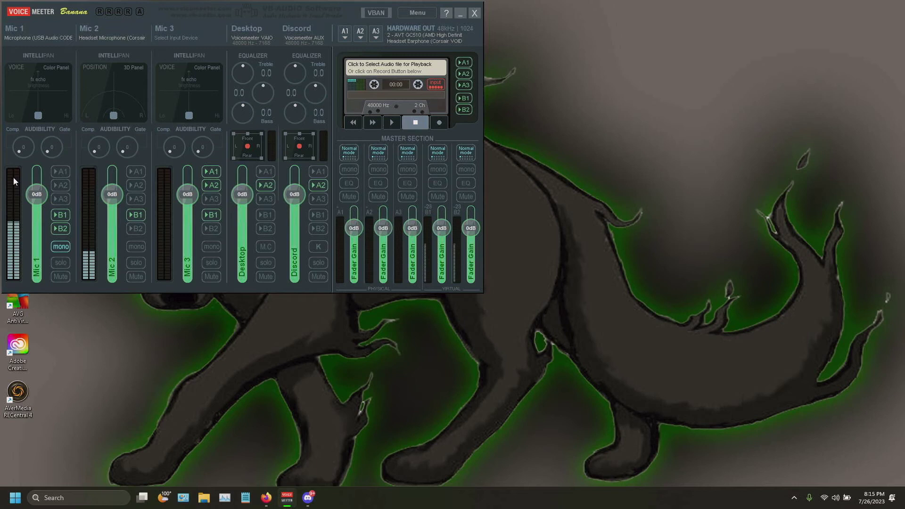
# Try Mic 1's limiter at -40 dB while monitoring through A1, and raise the limit again.
pyautogui.moveTo(12, 182)
pyautogui.moveTo(13, 182); pyautogui.dragTo(12, 268)
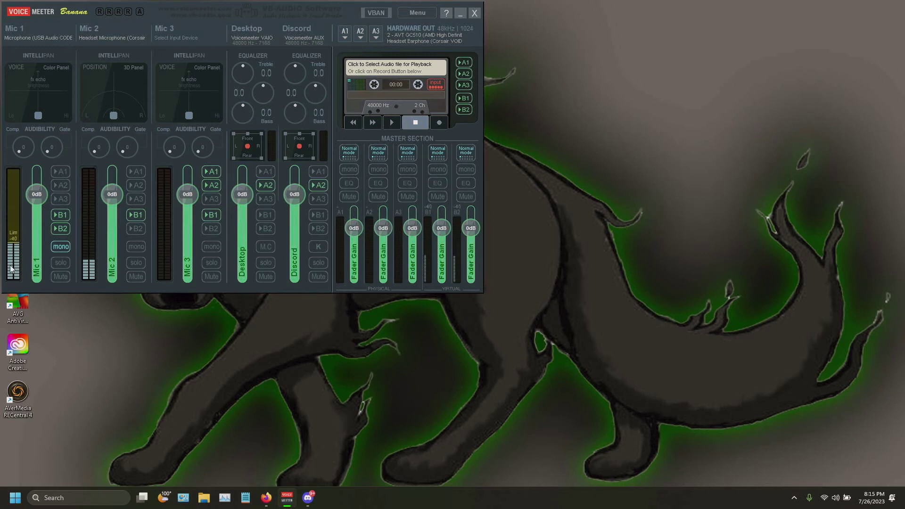
pyautogui.click(64, 174)
pyautogui.moveTo(13, 246); pyautogui.dragTo(18, 191)
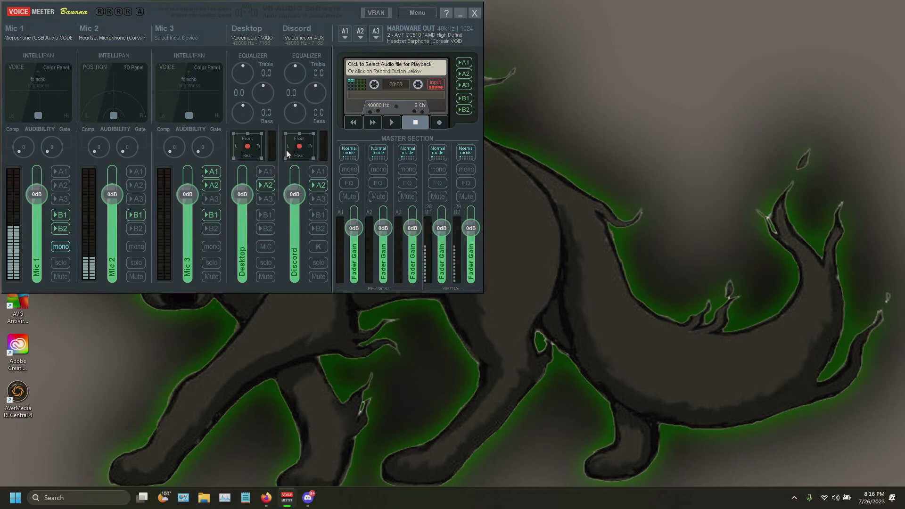
# Examine the system settings, including buffering values and the preferred main sample rate options, and close them.
pyautogui.click(423, 12)
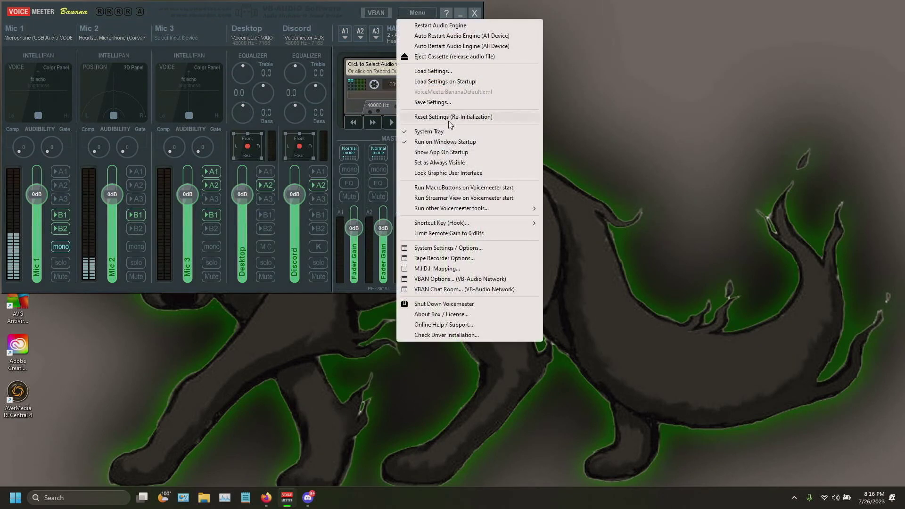
pyautogui.click(457, 249)
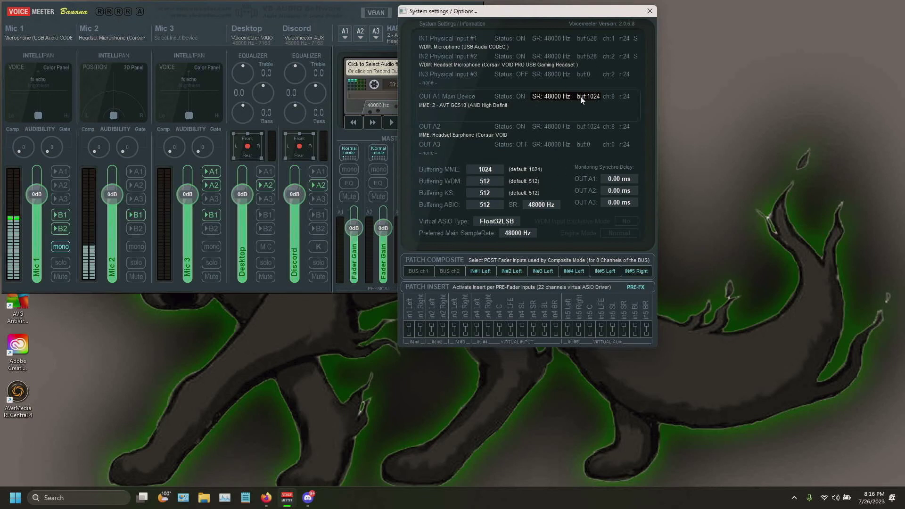
pyautogui.click(520, 241)
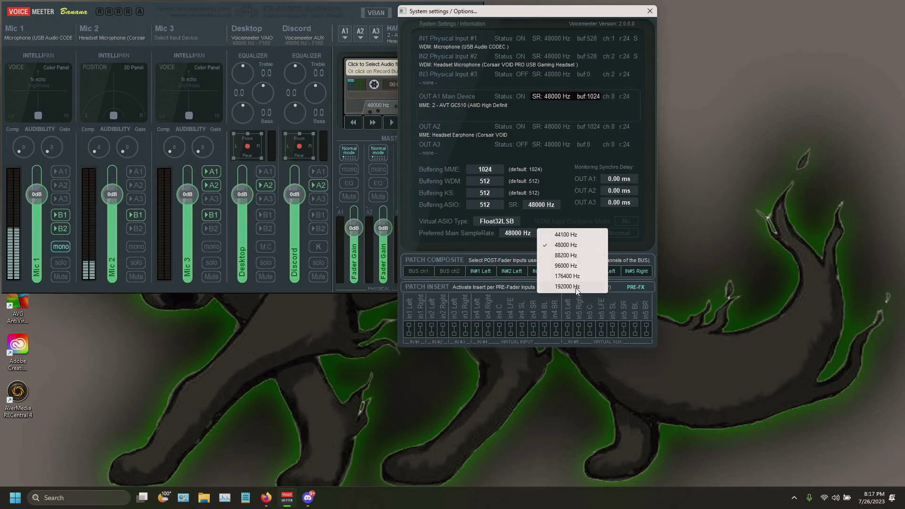
pyautogui.click(548, 225)
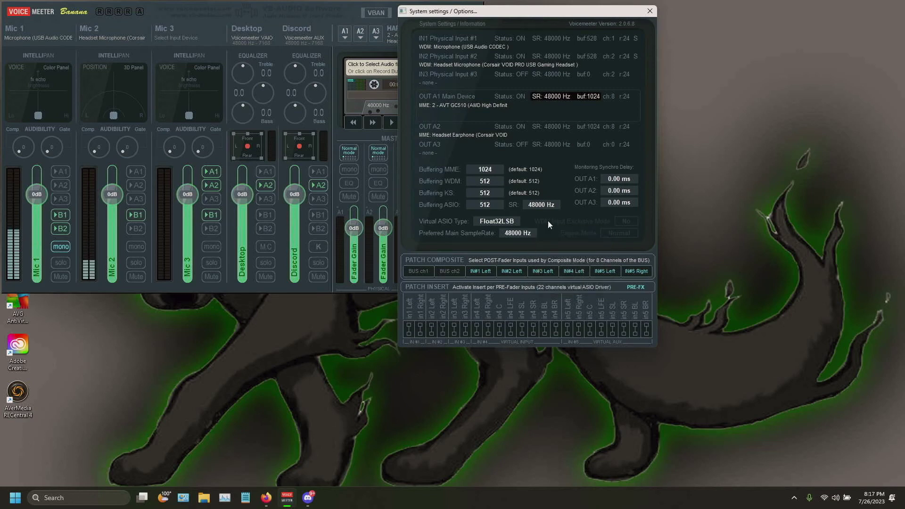
pyautogui.click(650, 11)
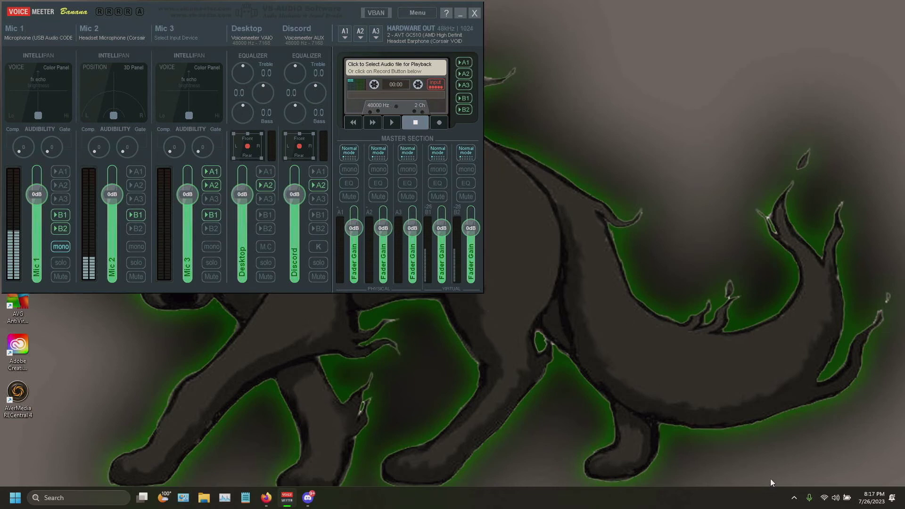
# Open the Windows sound settings and bring up the classic list of playback devices.
pyautogui.rightClick(835, 499)
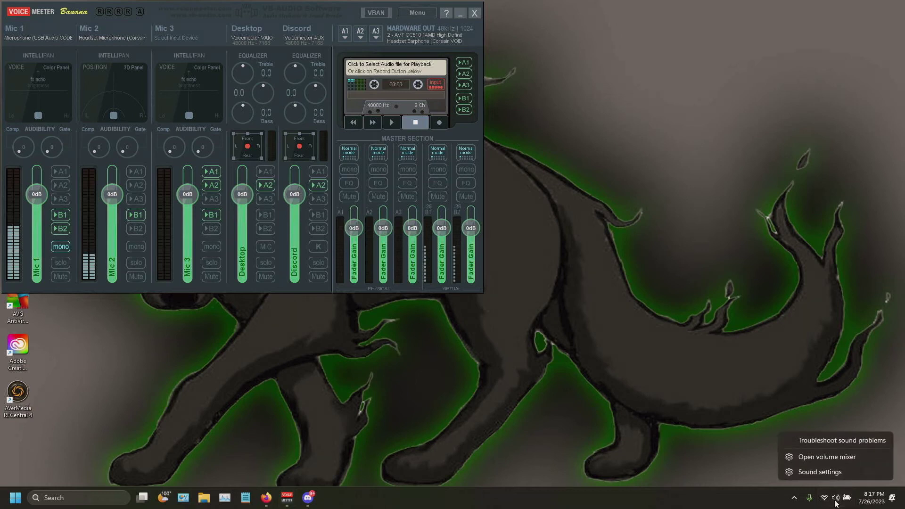
pyautogui.click(839, 474)
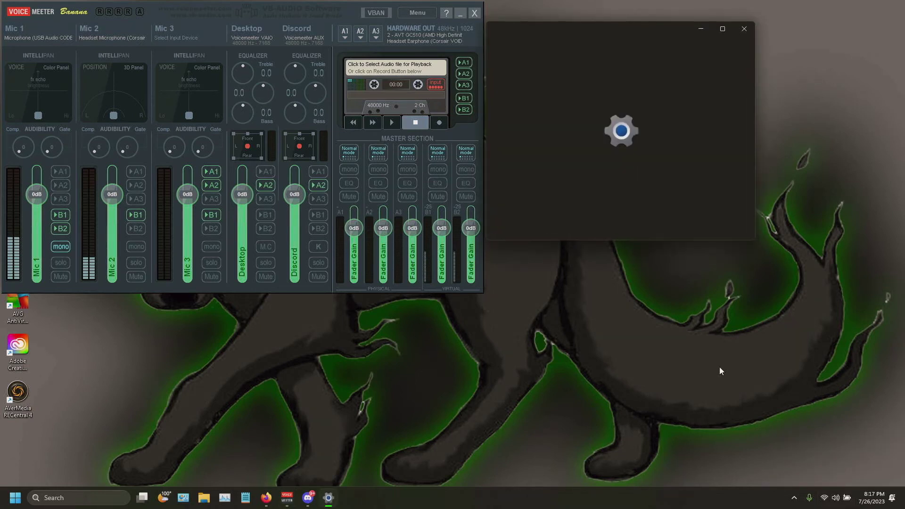
pyautogui.scroll(-15, 604, 174)
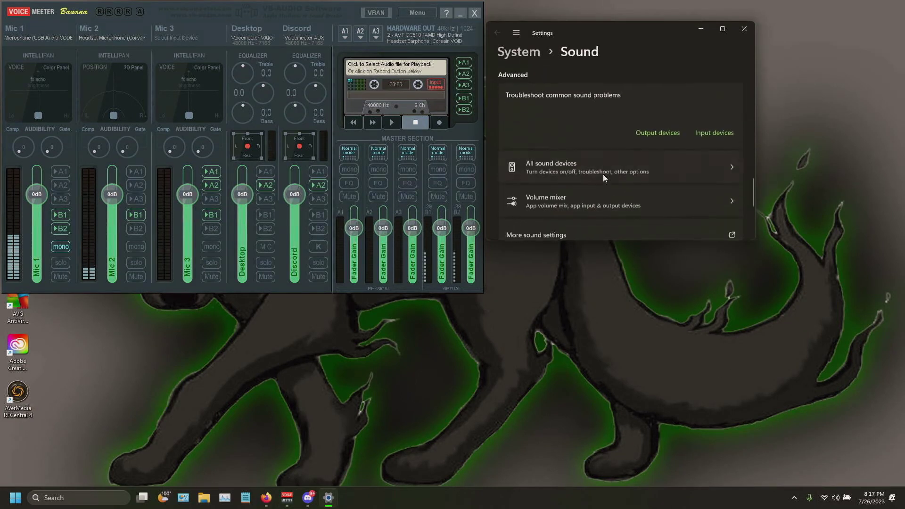
pyautogui.click(616, 94)
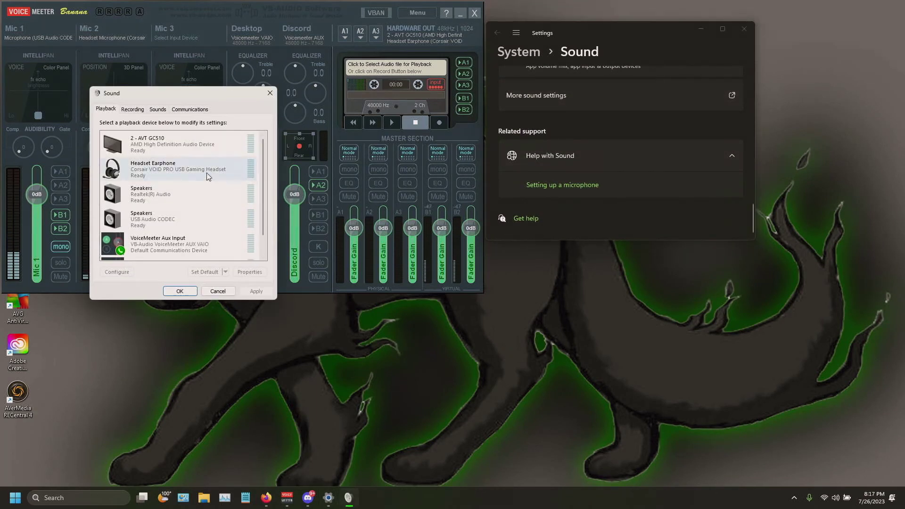
# Examine the default format options of the Headset Earphone playback device and close its properties.
pyautogui.rightClick(191, 168)
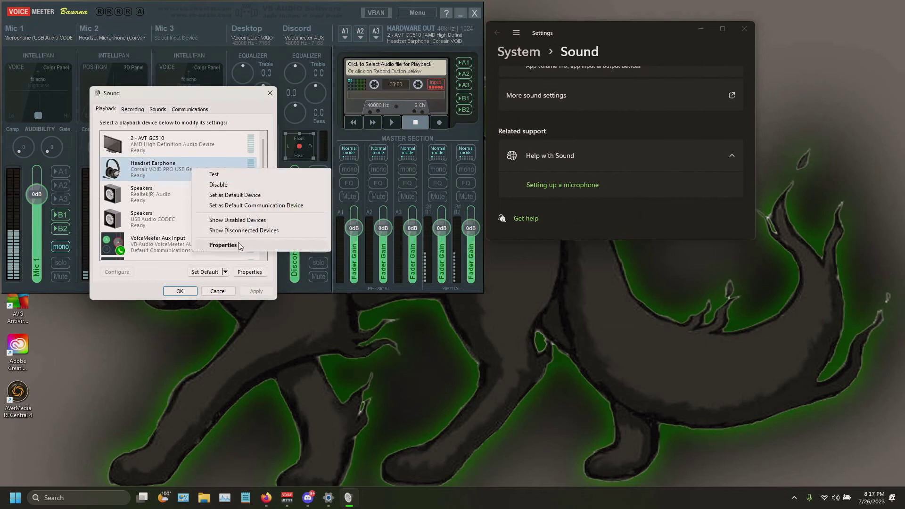
pyautogui.click(223, 245)
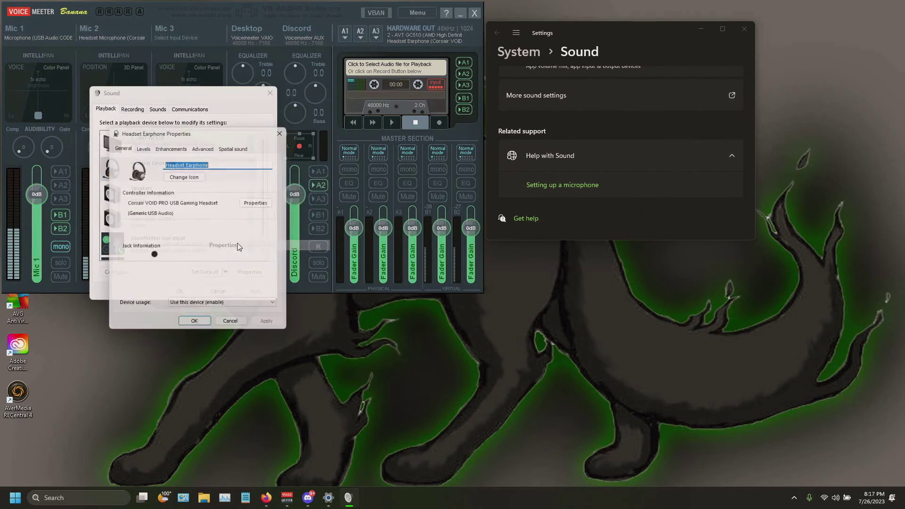
pyautogui.click(214, 147)
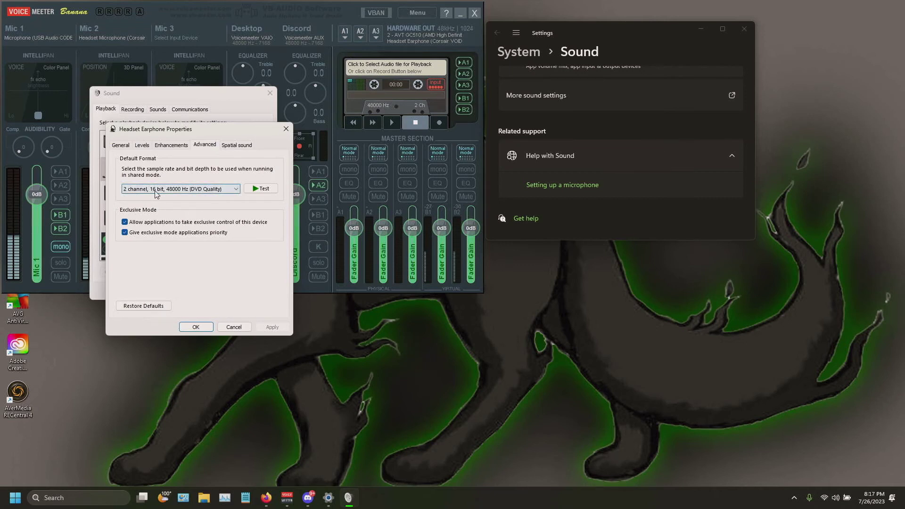
pyautogui.click(187, 189)
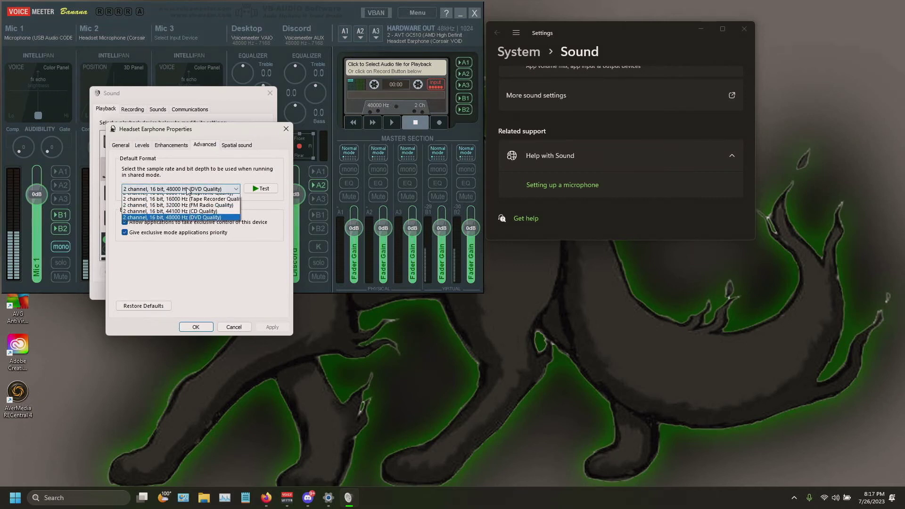
pyautogui.click(223, 273)
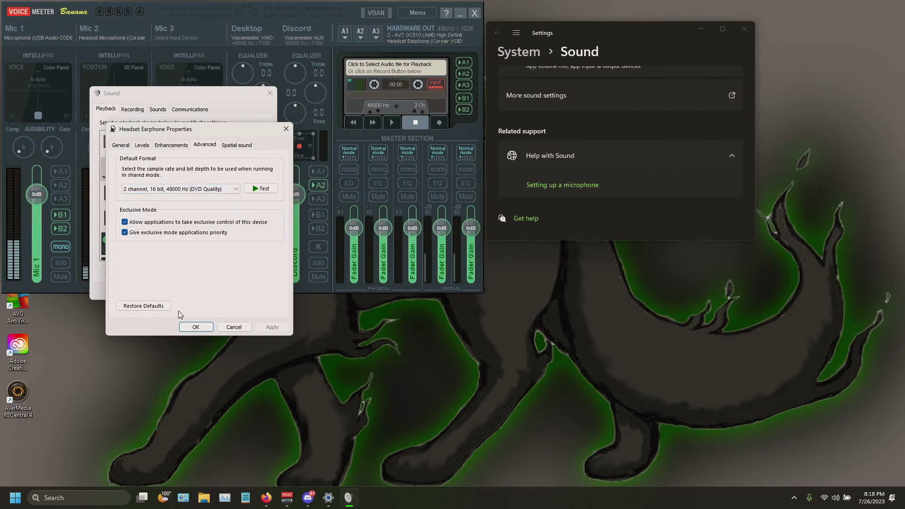
pyautogui.click(192, 190)
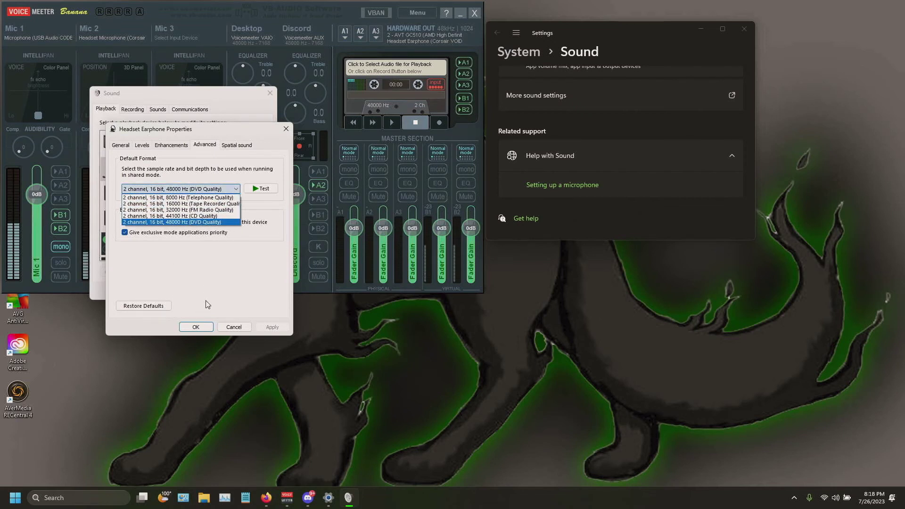
pyautogui.click(207, 304)
pyautogui.click(204, 330)
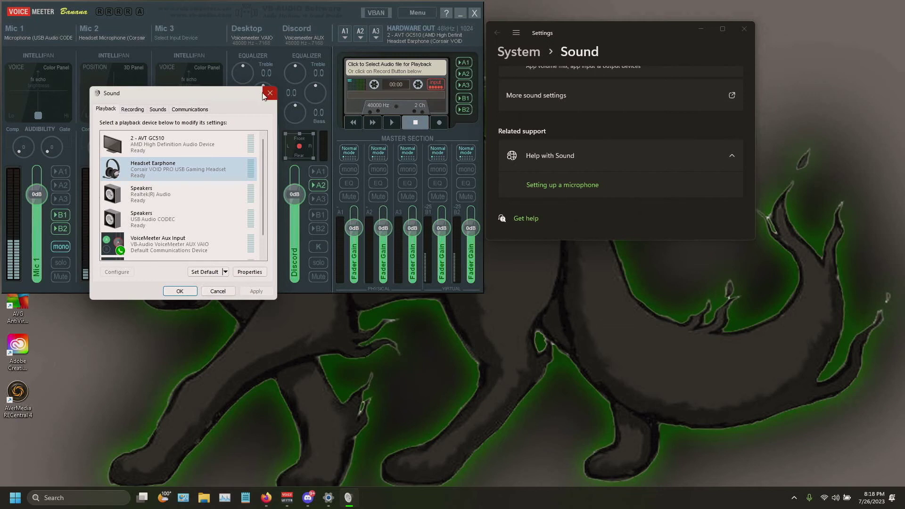
# Set the VoiceMeeter Input playback device's default format to 16 bit, 48000 Hz (DVD Quality) and close the sound settings.
pyautogui.scroll(-1, 180, 250)
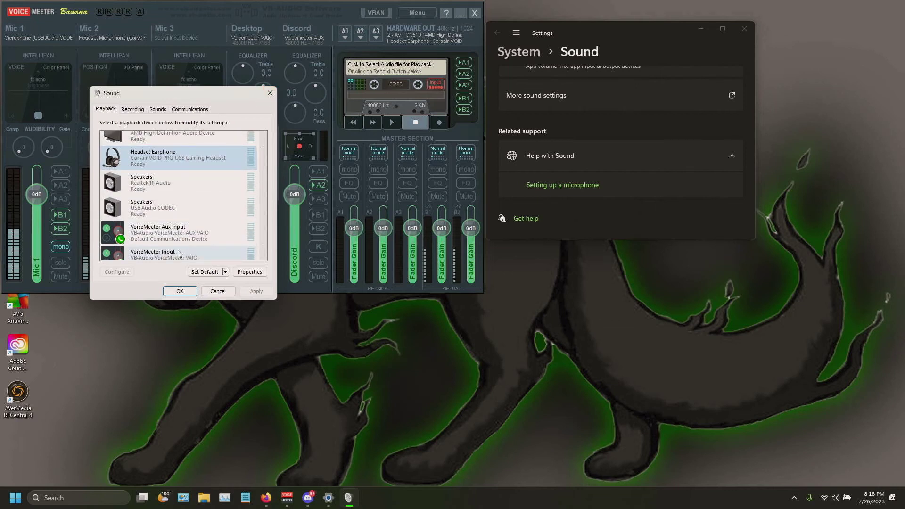
pyautogui.rightClick(179, 254)
pyautogui.click(220, 338)
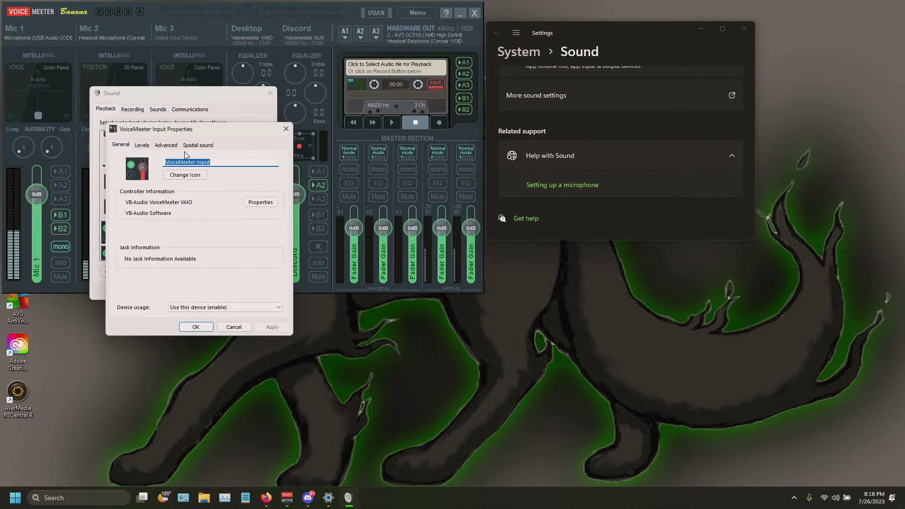
pyautogui.click(167, 145)
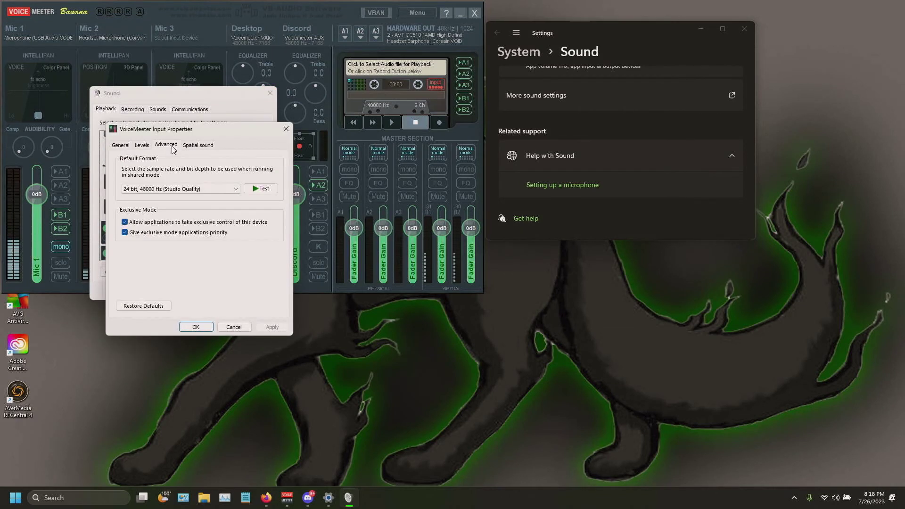
pyautogui.click(204, 190)
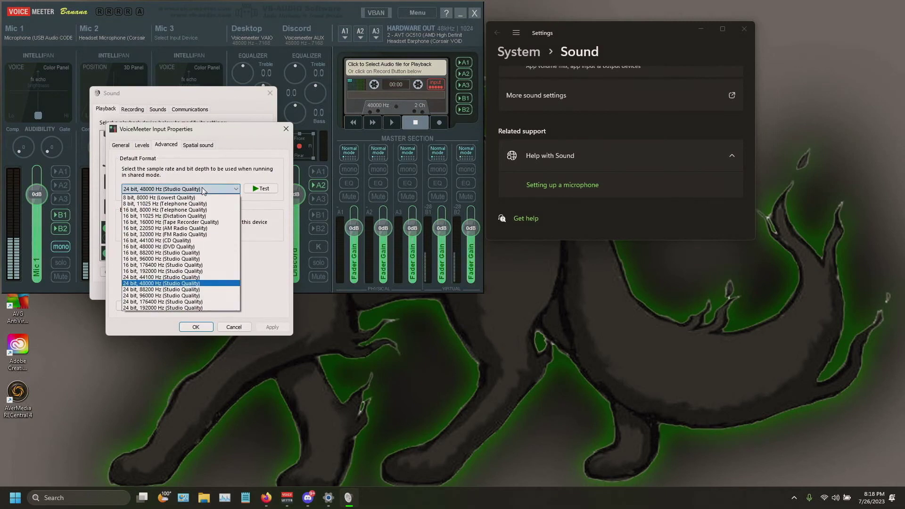
pyautogui.click(171, 246)
pyautogui.click(205, 328)
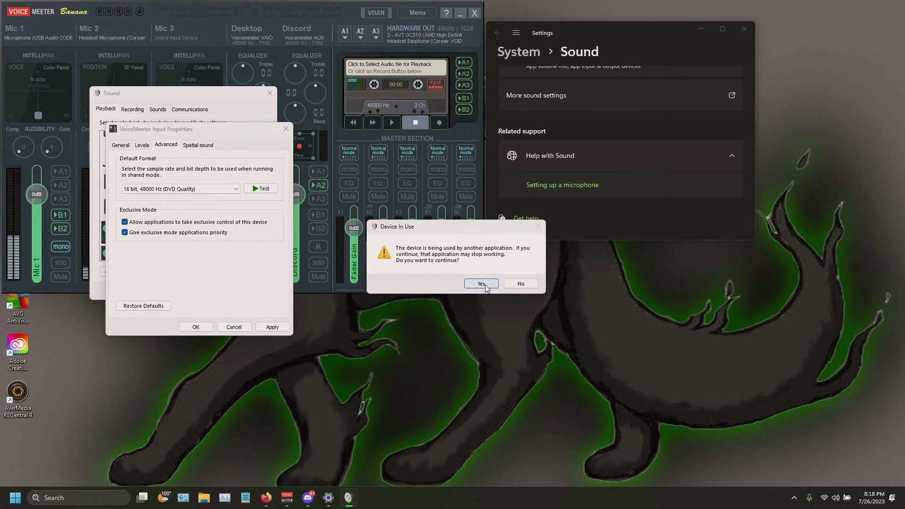
pyautogui.click(480, 283)
pyautogui.click(180, 291)
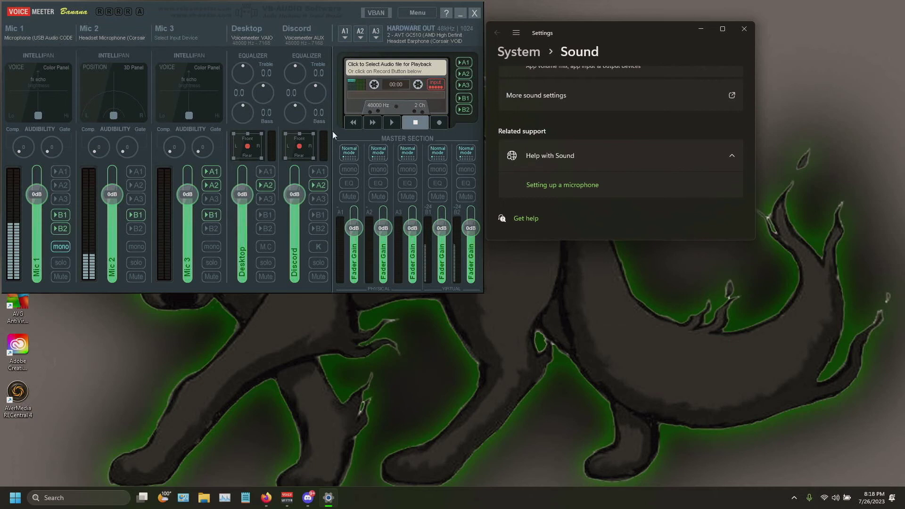
pyautogui.click(744, 31)
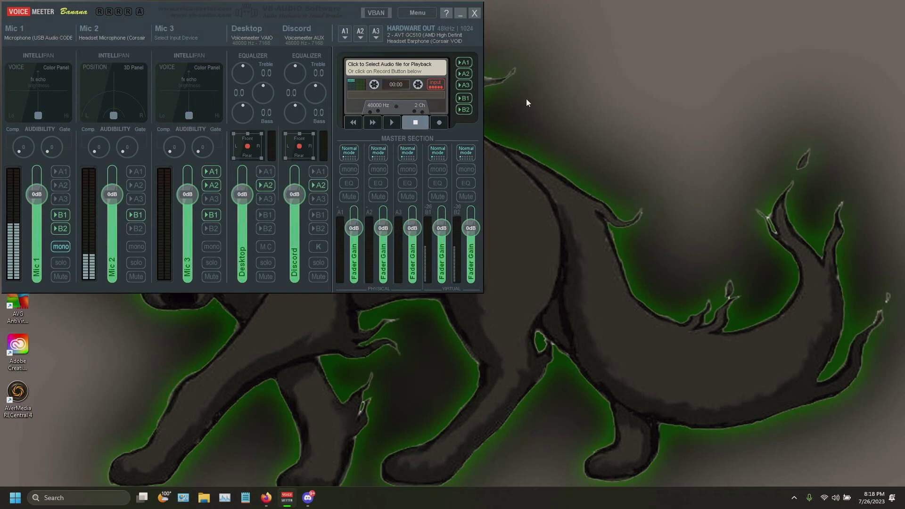
# Find and launch the Virtual IO Control Panel and place its window beside the mixer.
pyautogui.click(83, 497)
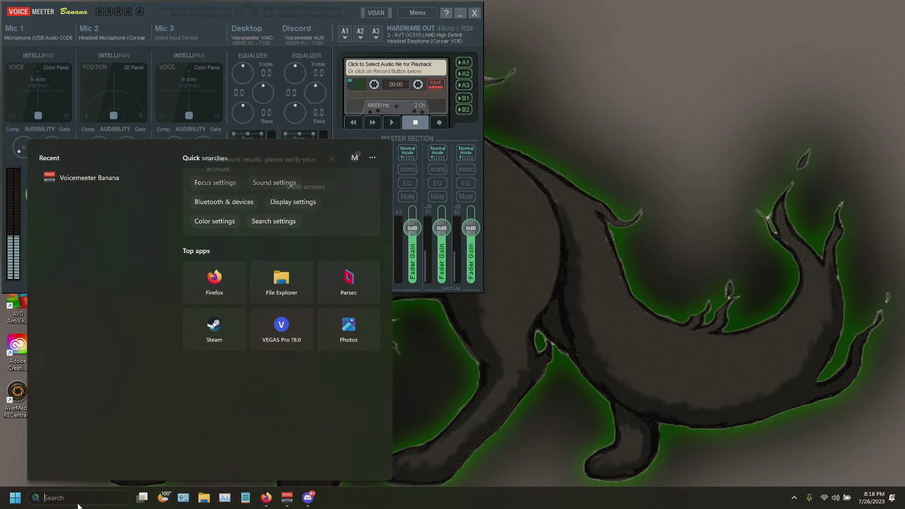
pyautogui.write('virtual IO Control Panel')
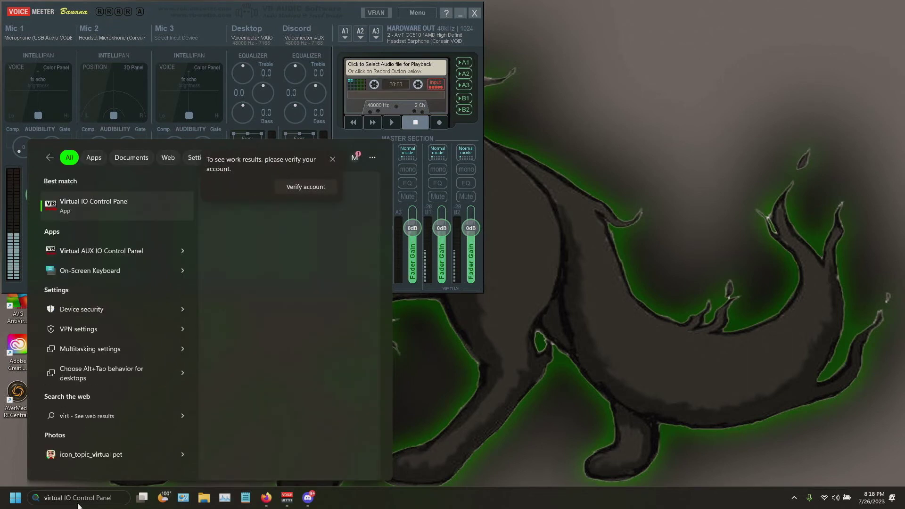
pyautogui.click(111, 205)
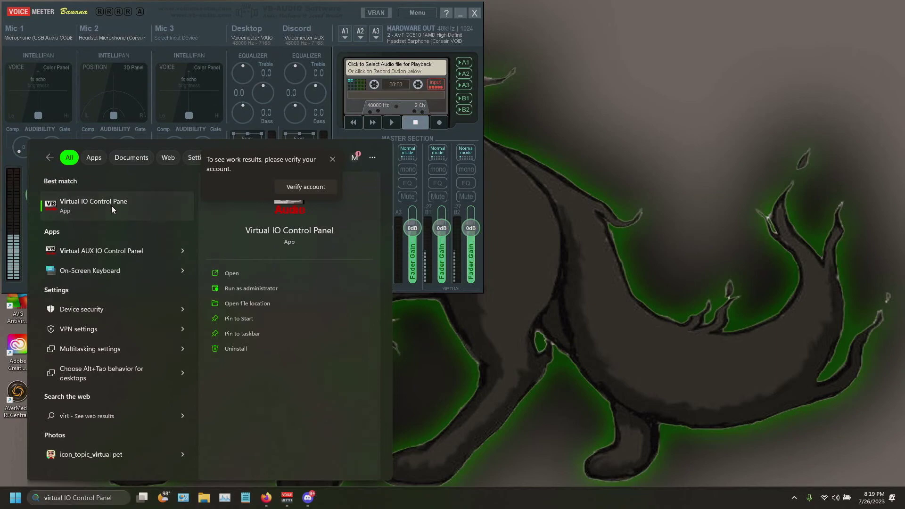
pyautogui.click(406, 327)
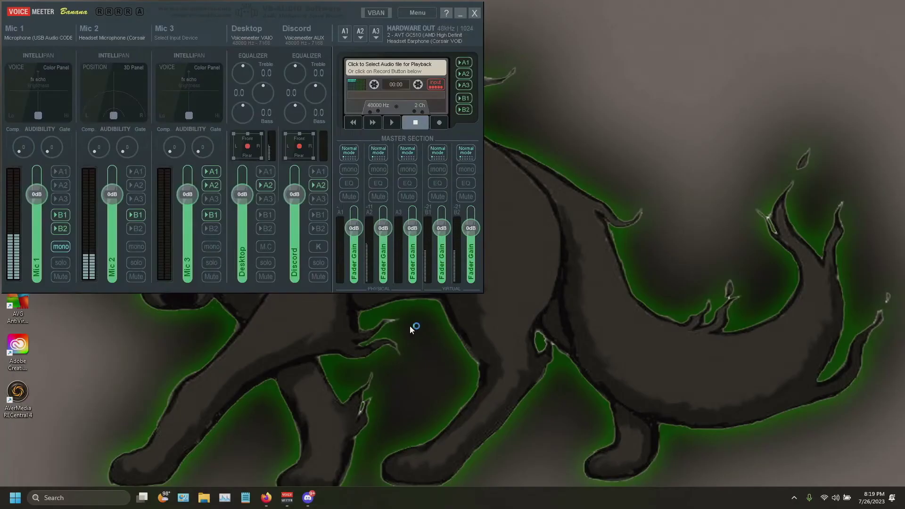
pyautogui.moveTo(374, 30); pyautogui.dragTo(743, 59)
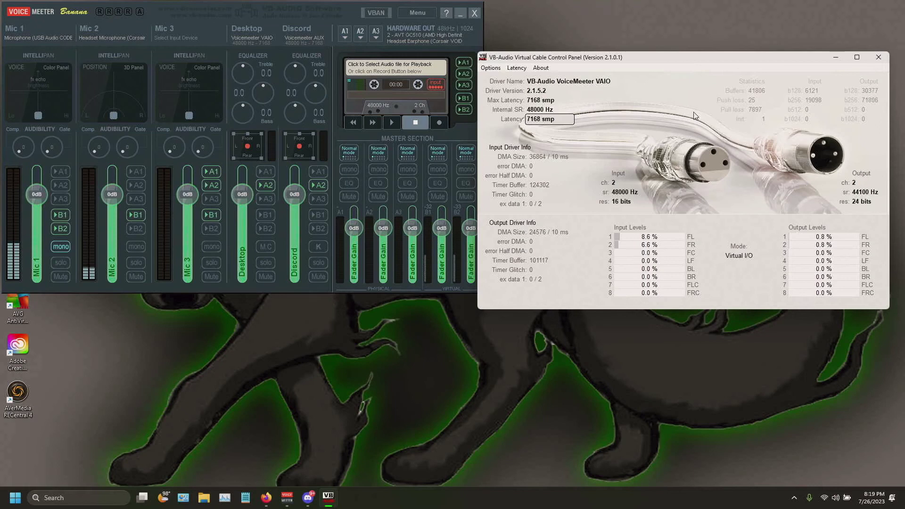
# Examine the virtual cable's maximum latency and internal sampling rate options, and close the control panel.
pyautogui.click(499, 69)
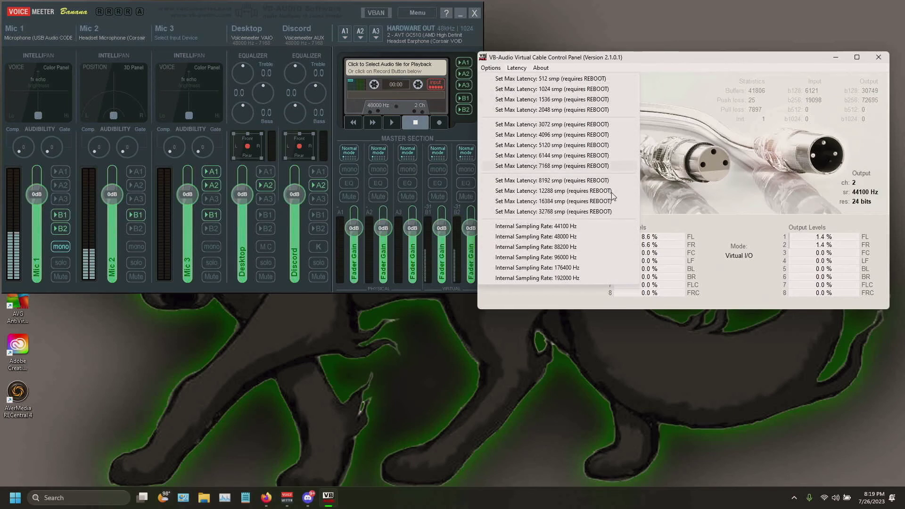
pyautogui.moveTo(683, 61); pyautogui.dragTo(647, 60)
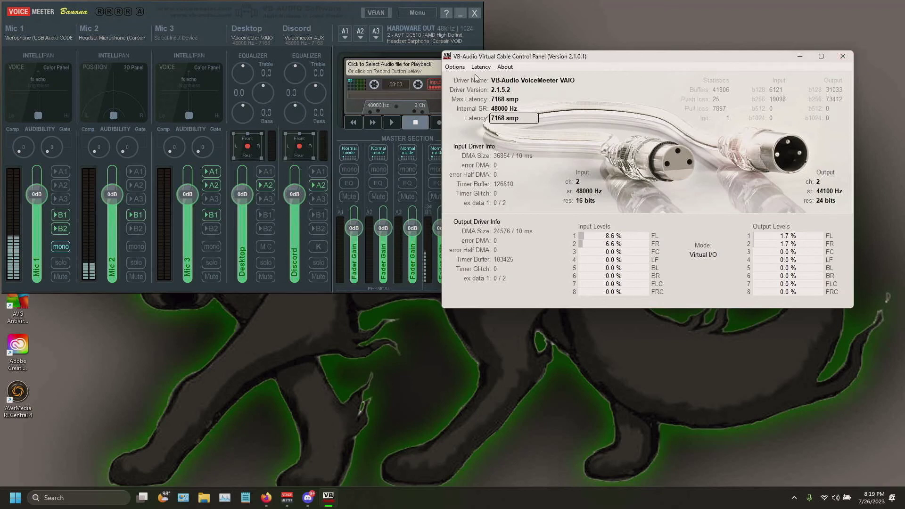
pyautogui.click(455, 67)
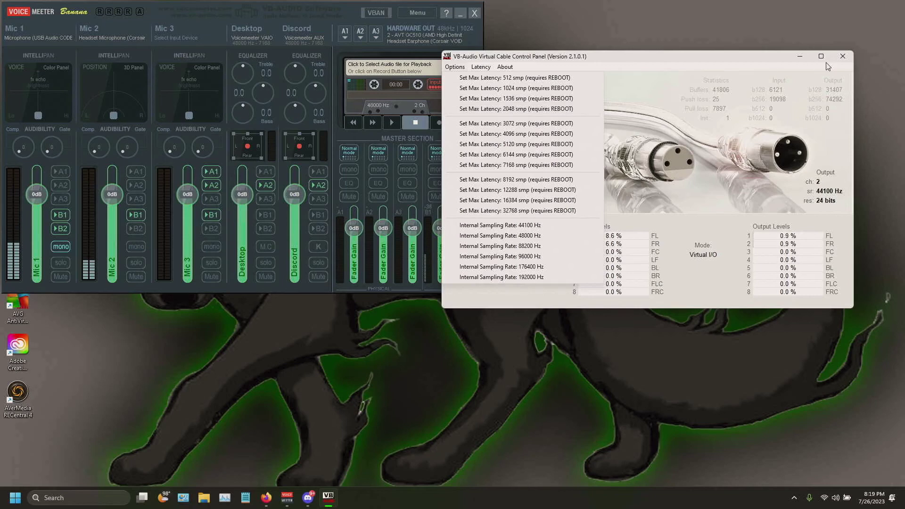
pyautogui.click(843, 58)
pyautogui.click(844, 59)
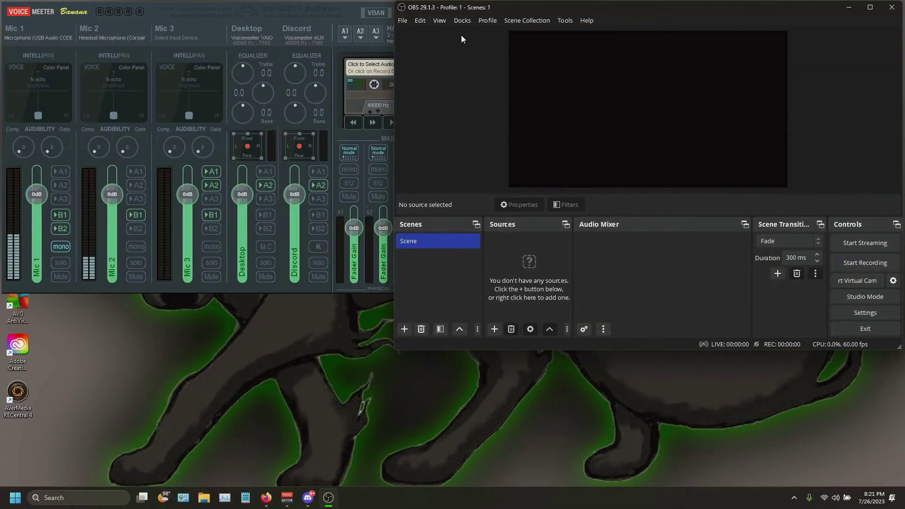
# In the OBS audio settings, set Desktop Audio to VoiceMeeter Input (VB-Audio VoiceMeeter VAIO).
pyautogui.click(869, 317)
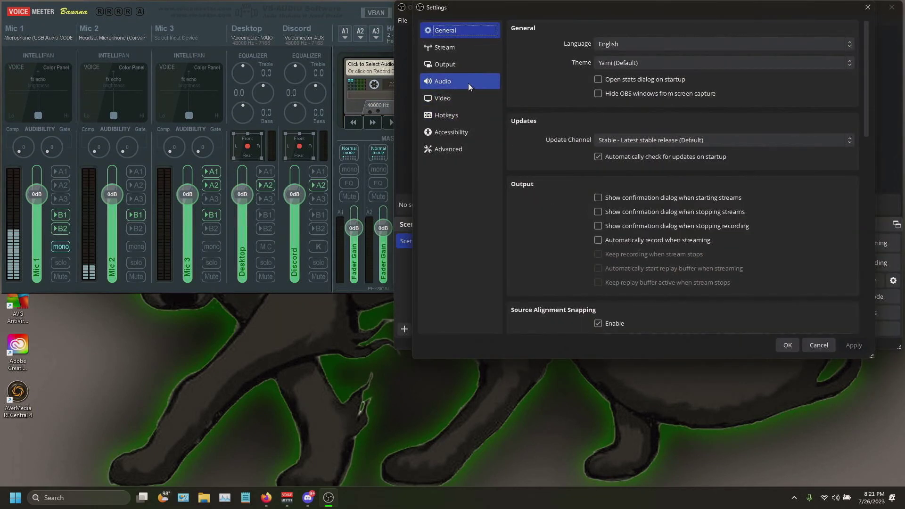
pyautogui.click(468, 83)
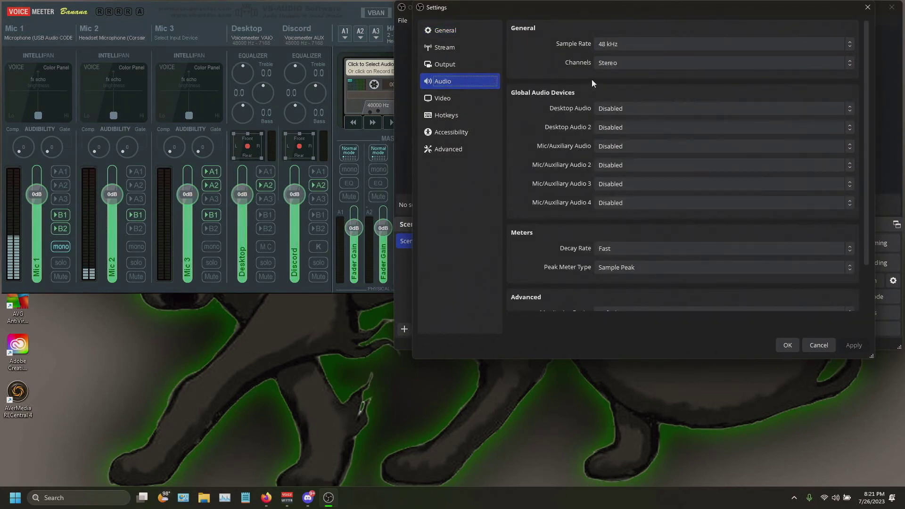
pyautogui.click(620, 108)
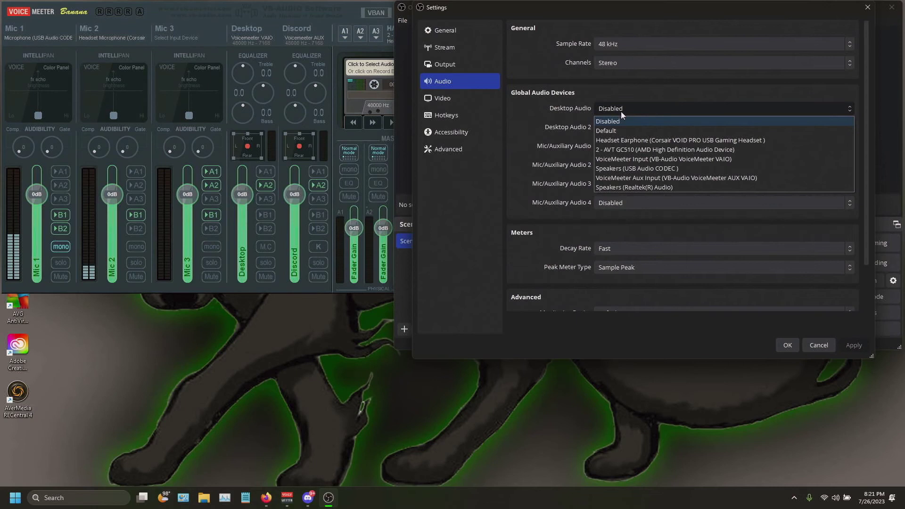
pyautogui.click(661, 159)
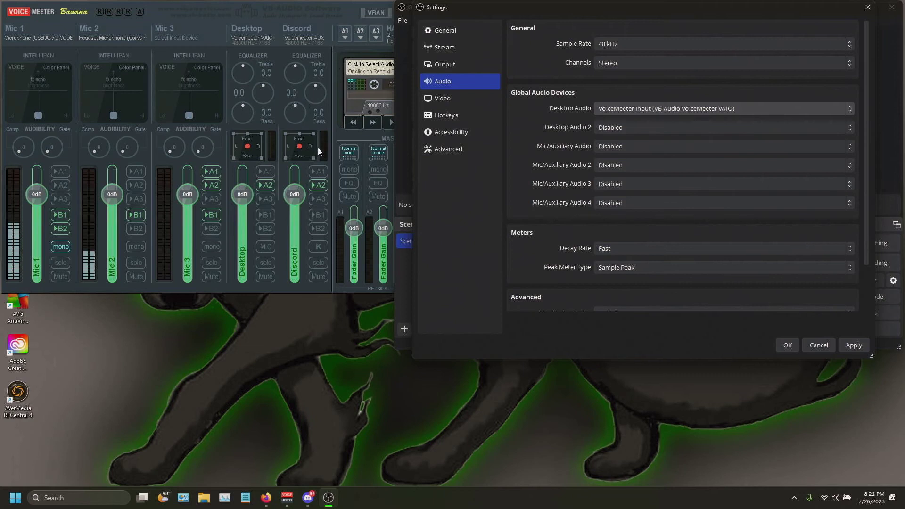
# Set Desktop Audio 2 to VoiceMeeter Aux Input (VB-Audio VoiceMeeter AUX VAIO) and Mic/Auxiliary Audio to VoiceMeeter Output (VB-Audio VoiceMeeter VAIO).
pyautogui.click(613, 128)
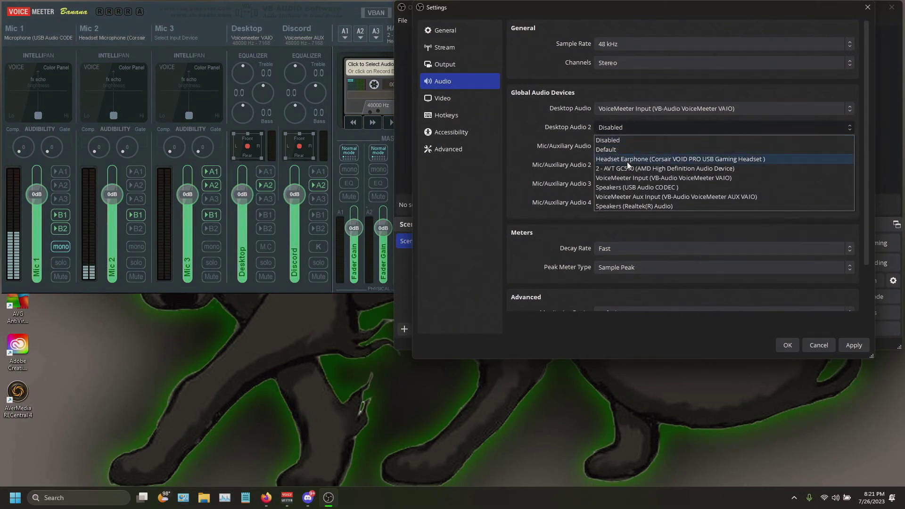
pyautogui.click(638, 198)
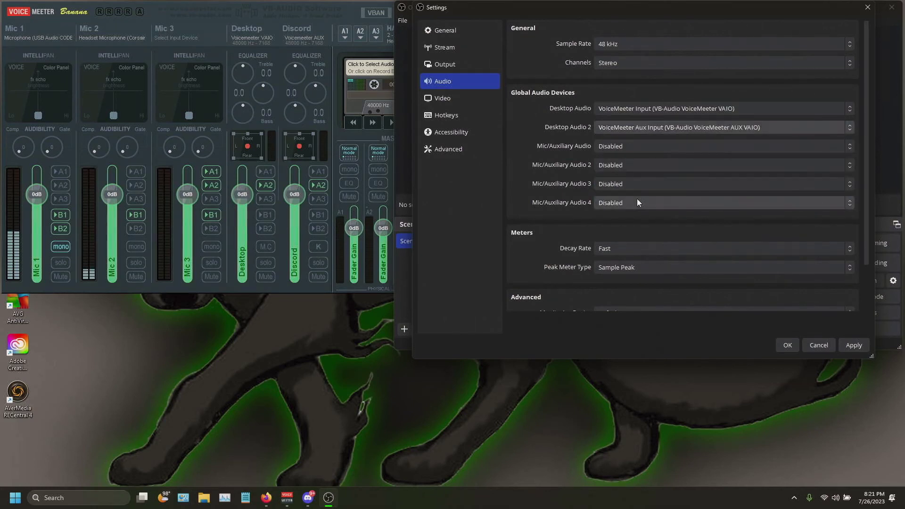
pyautogui.click(622, 153)
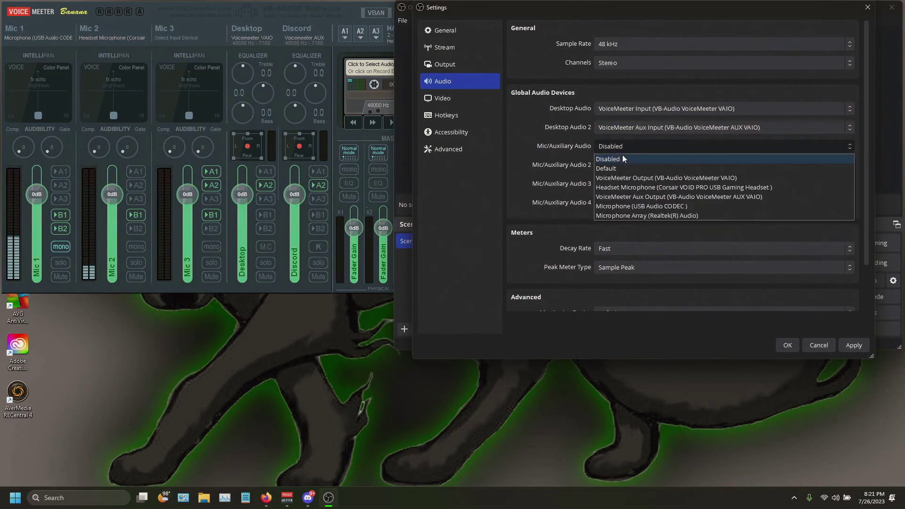
pyautogui.click(655, 178)
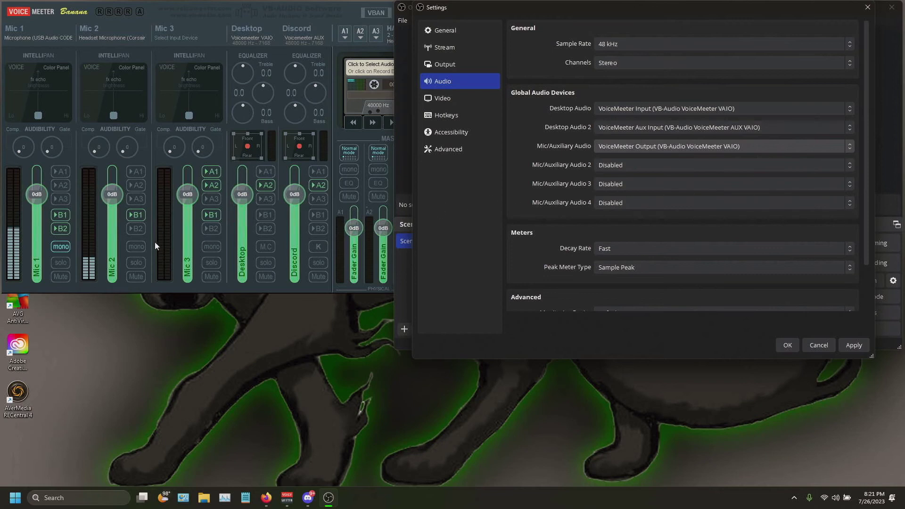
# In Voicemeeter, route Mic 1 only to B1 and Mic 2 only to B2.
pyautogui.click(136, 228)
pyautogui.click(59, 229)
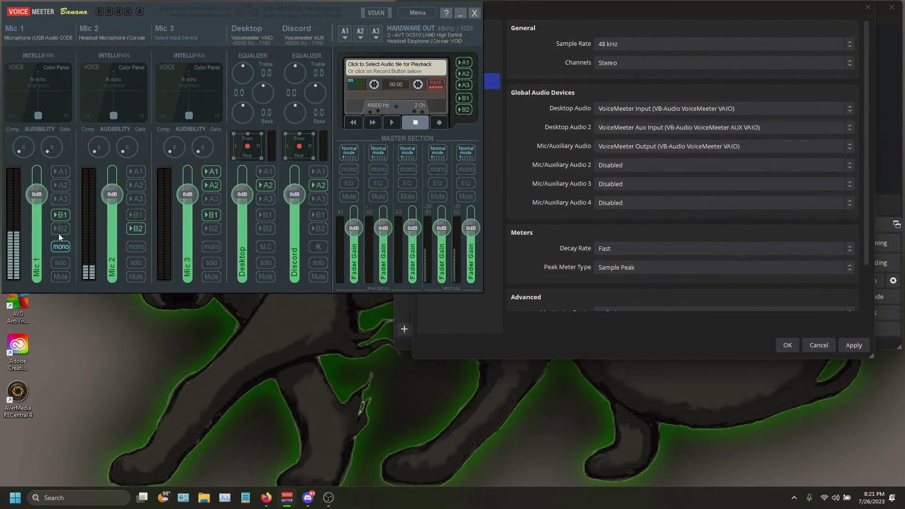
# In the OBS audio settings, set Mic/Auxiliary Audio 2 to VoiceMeeter Aux Output (VB-Audio VoiceMeeter AUX VAIO), save, and check the mixer levels.
pyautogui.click(625, 166)
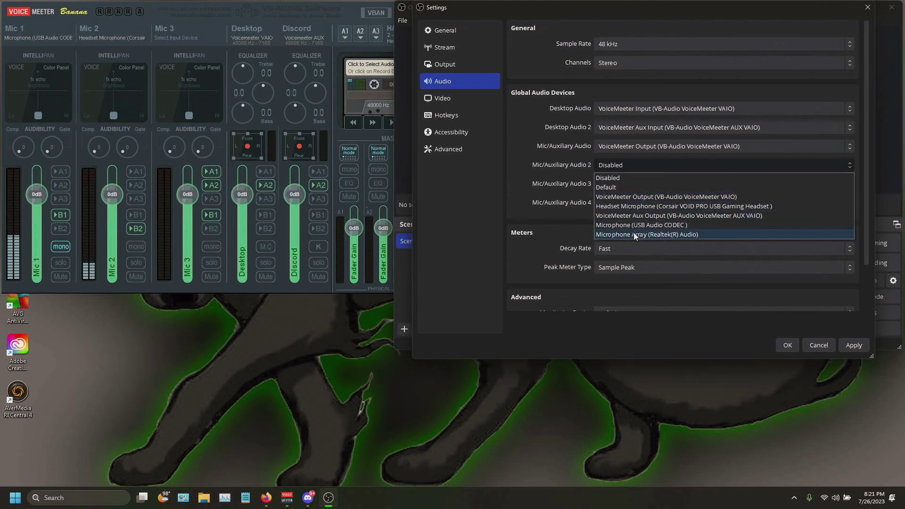
pyautogui.click(681, 216)
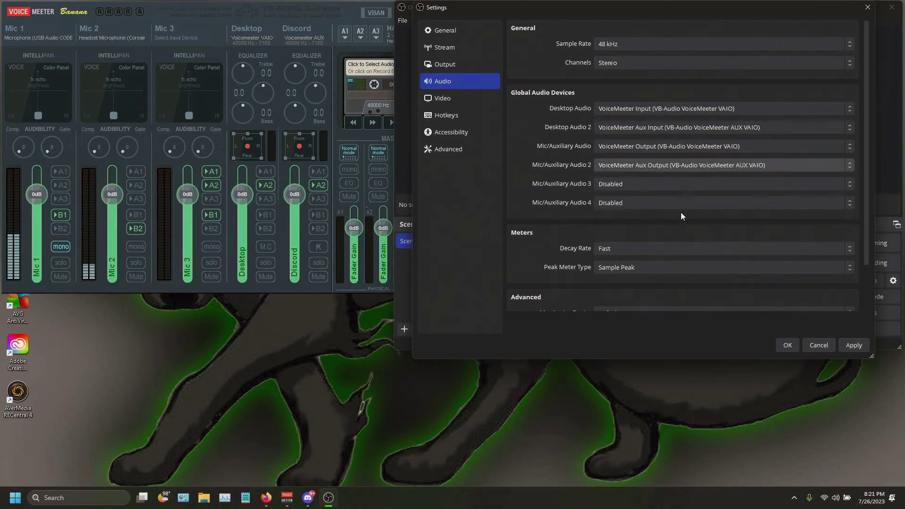
pyautogui.click(787, 344)
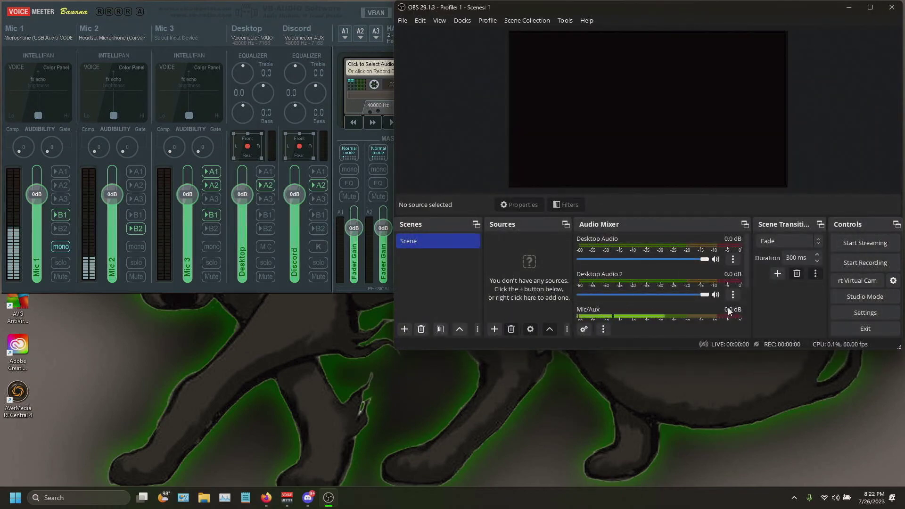
pyautogui.scroll(-3, 748, 298)
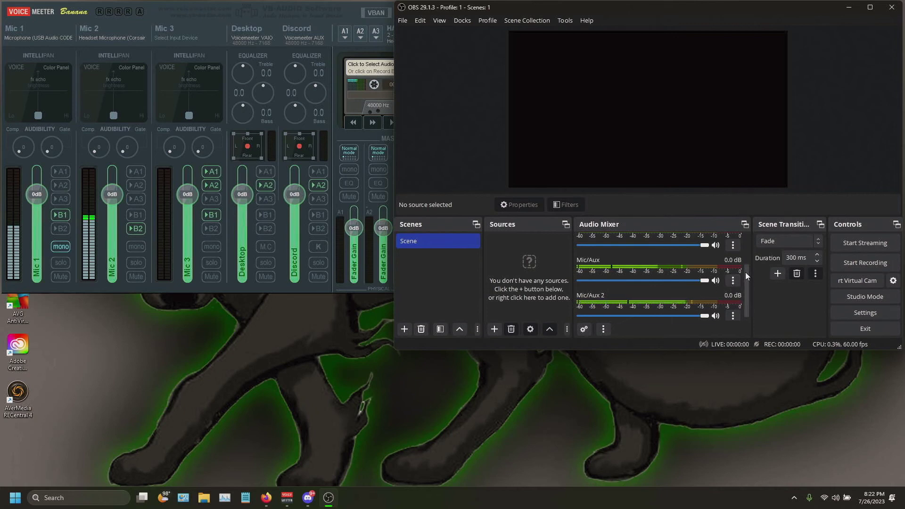
pyautogui.scroll(2, 745, 272)
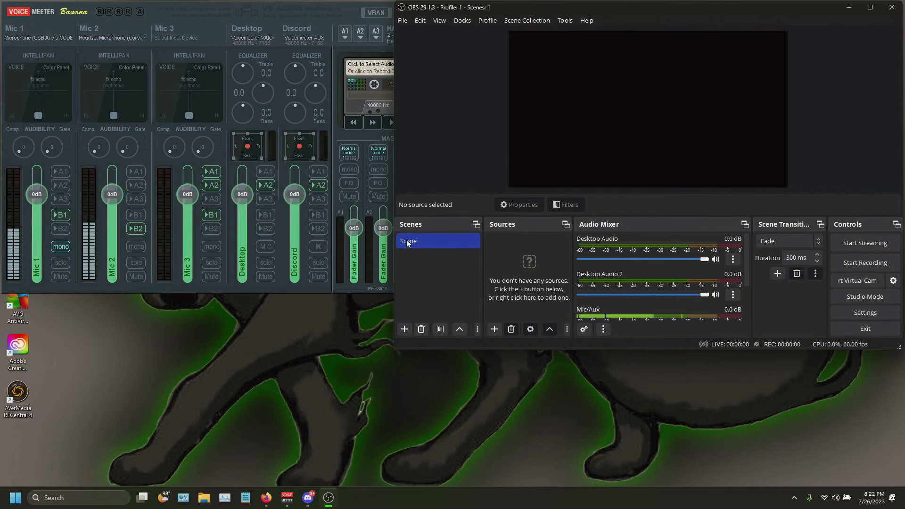
# Route the Desktop and Discord channels to A1 as well, and run Discord's mic test while watching the levels in the mixers.
pyautogui.click(272, 171)
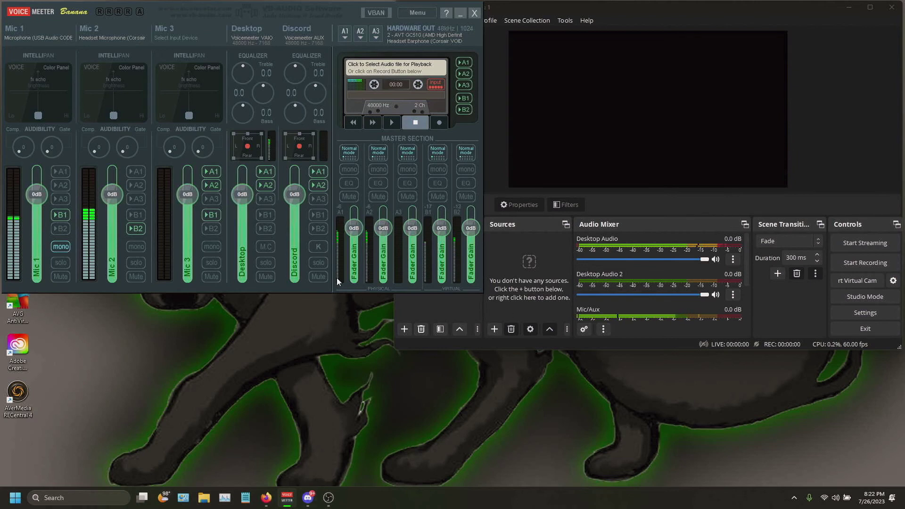
pyautogui.click(313, 501)
pyautogui.click(566, 130)
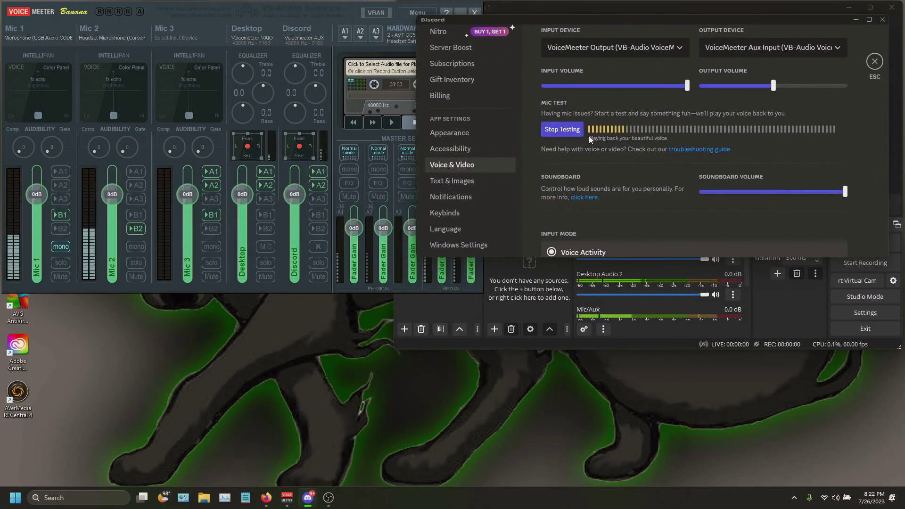
pyautogui.moveTo(680, 18); pyautogui.dragTo(690, 26)
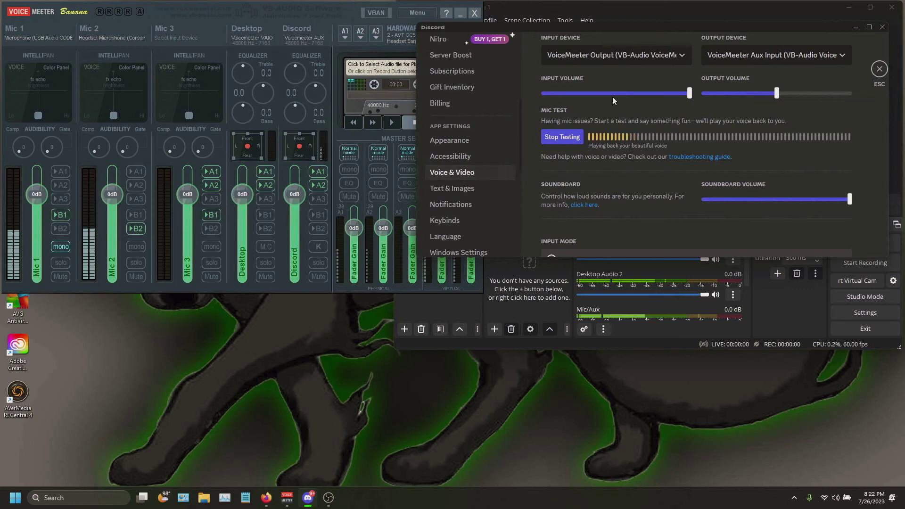
pyautogui.click(855, 26)
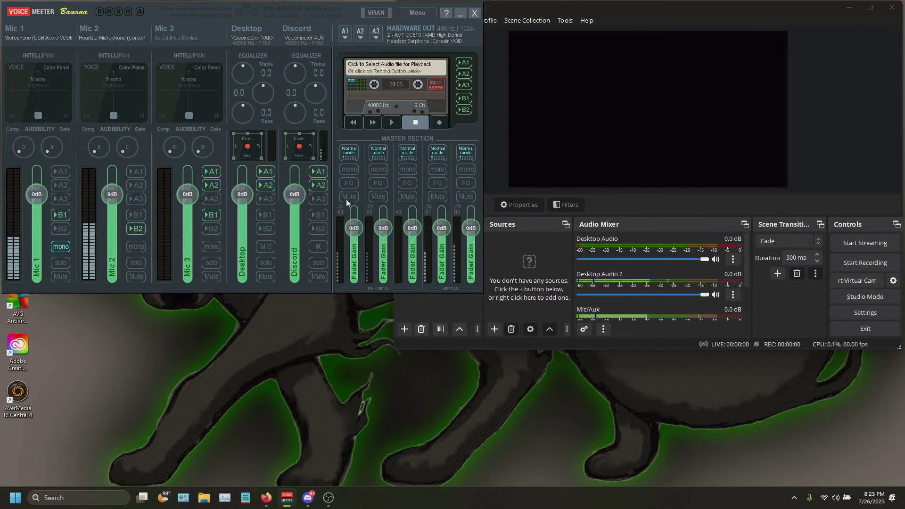
pyautogui.click(308, 498)
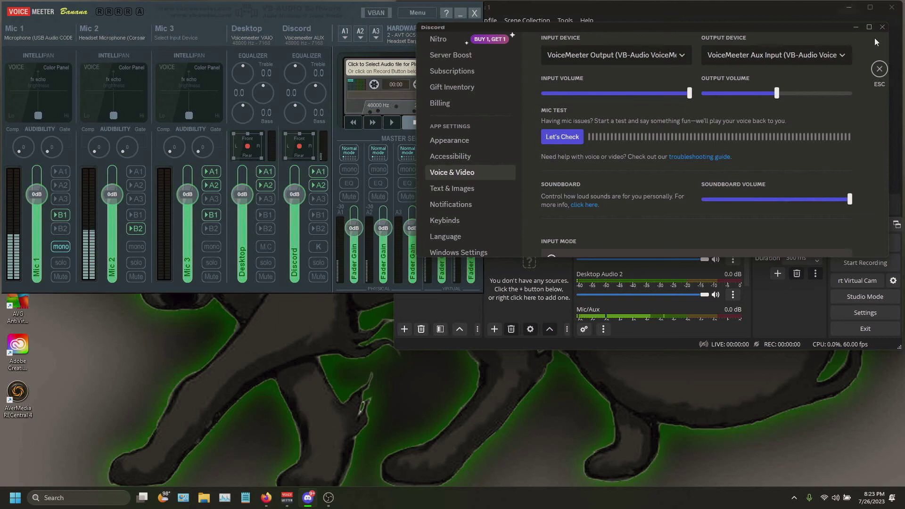
pyautogui.click(856, 27)
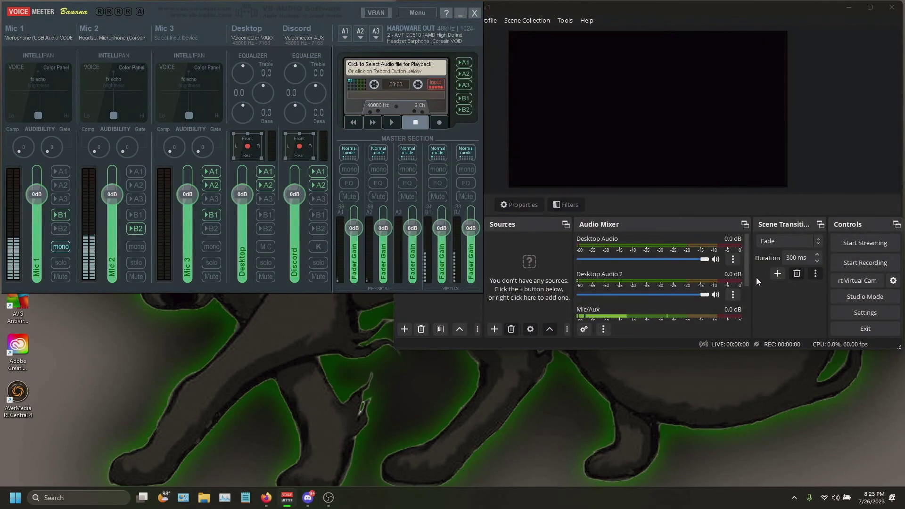
# In OBS's Advanced Audio Properties, assign Desktop Audio to tracks 1 and 3, Desktop Audio 2 to 1 and 5, Mic/Aux to 1 and 2, Mic/Aux 2 to 1 and 4.
pyautogui.scroll(-3, 745, 287)
pyautogui.scroll(3, 745, 293)
pyautogui.click(734, 261)
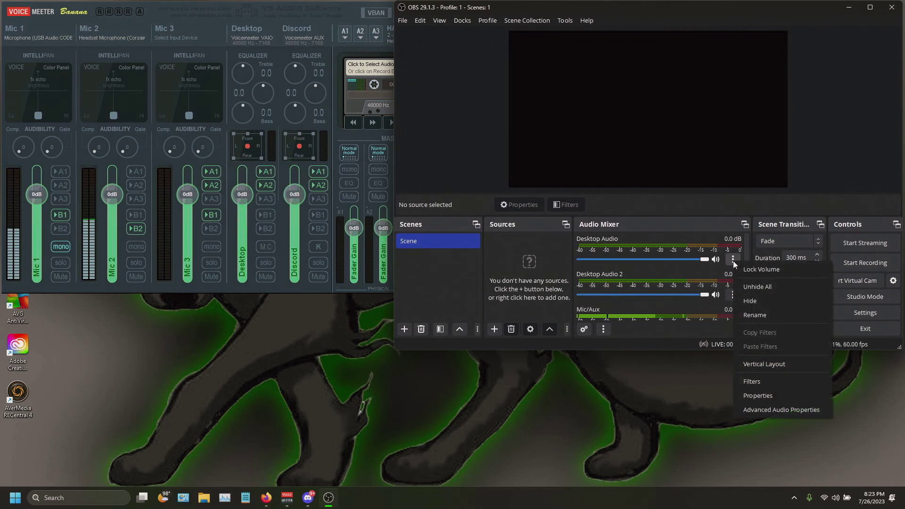
pyautogui.click(788, 409)
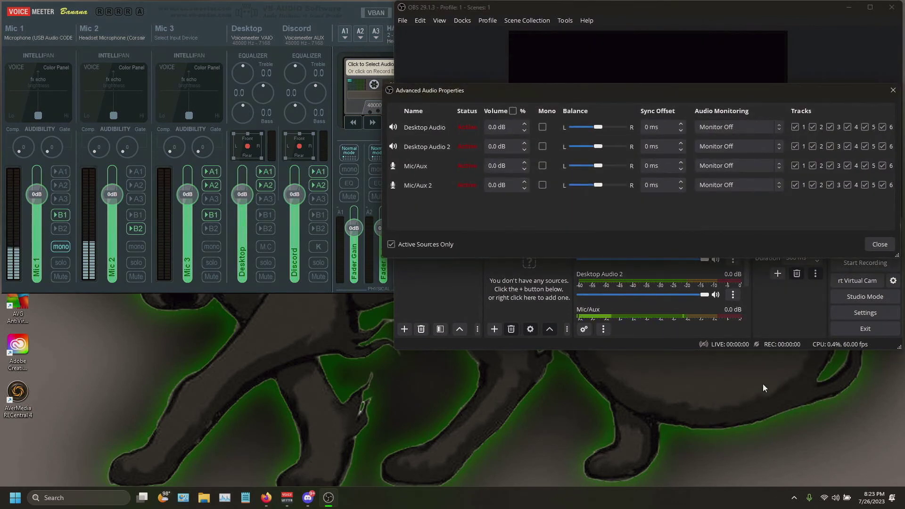
pyautogui.moveTo(749, 86); pyautogui.dragTo(507, 87)
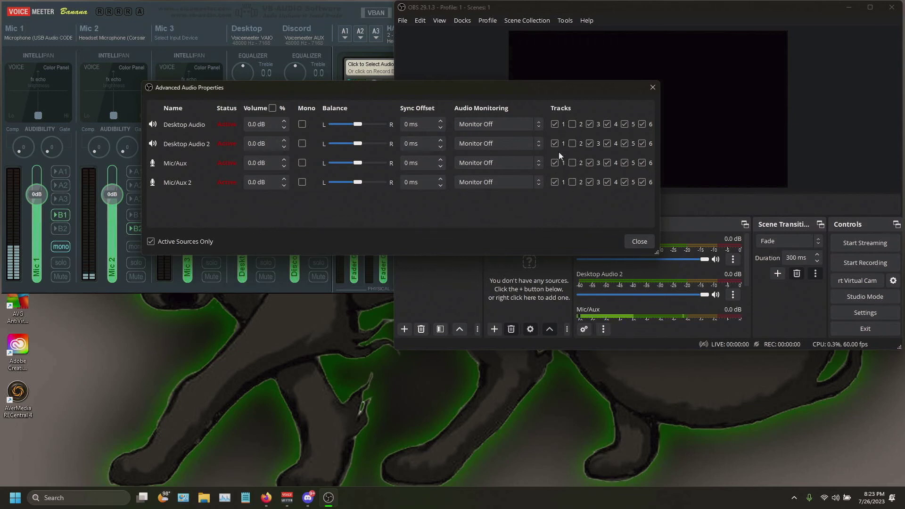
pyautogui.click(589, 124)
pyautogui.click(572, 163)
pyautogui.click(607, 182)
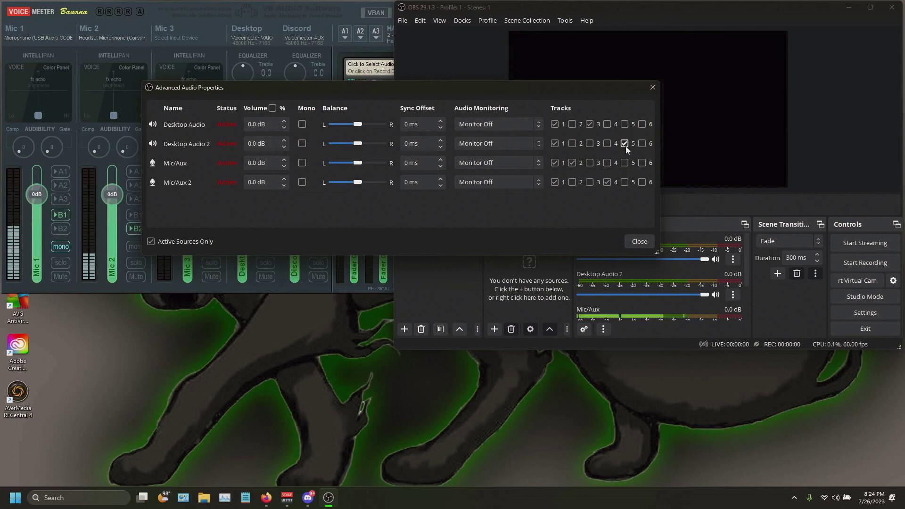
pyautogui.click(644, 242)
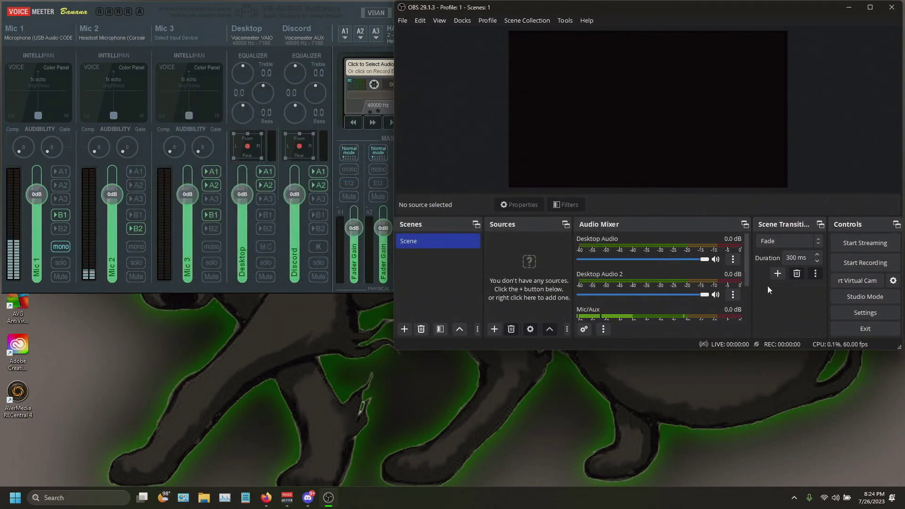
# Enable audio tracks 1 to 5 for recording in the OBS output settings, save the settings, and exit OBS.
pyautogui.click(875, 311)
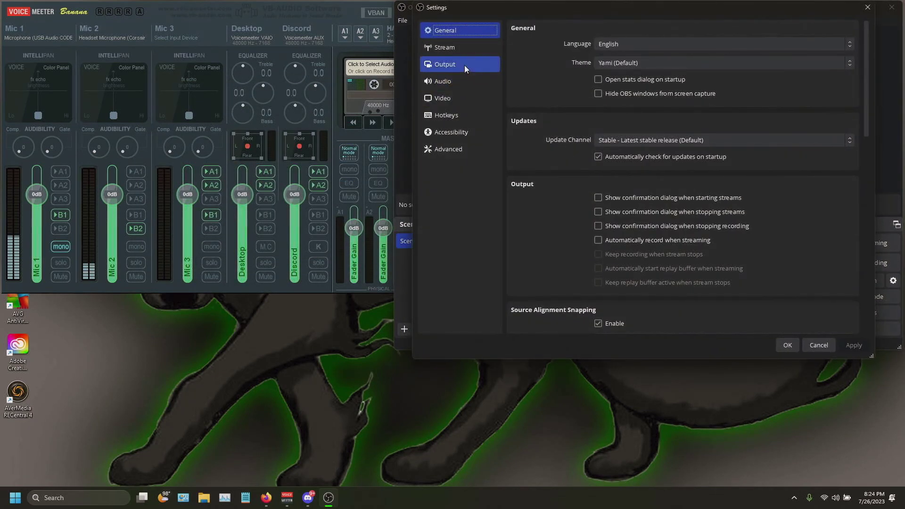
pyautogui.click(465, 63)
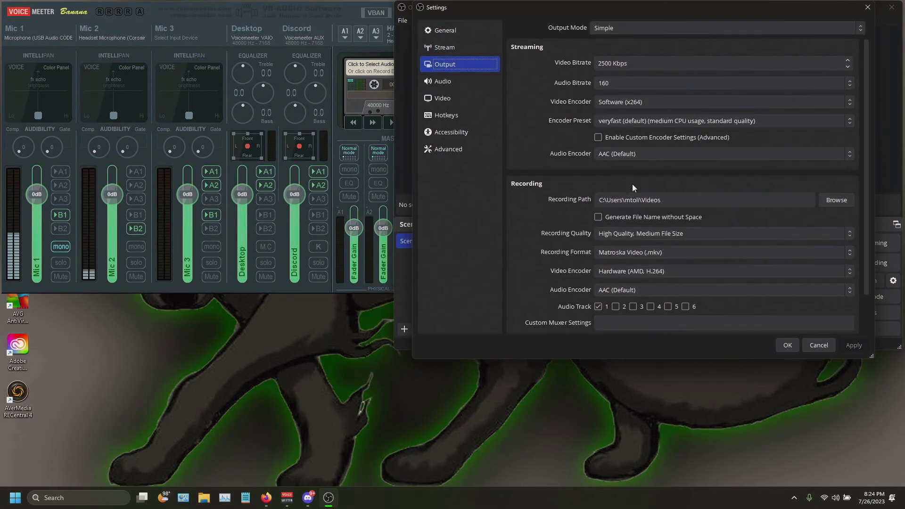
pyautogui.scroll(-2, 561, 178)
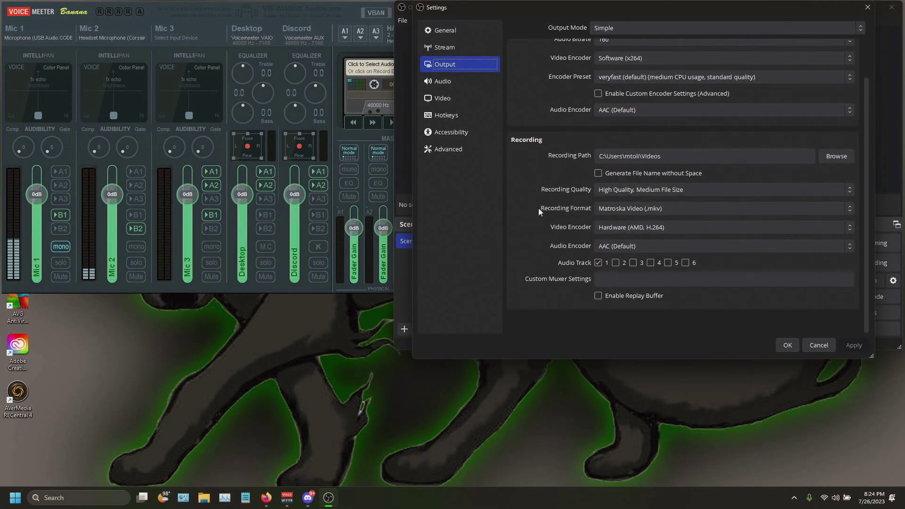
pyautogui.scroll(1, 579, 144)
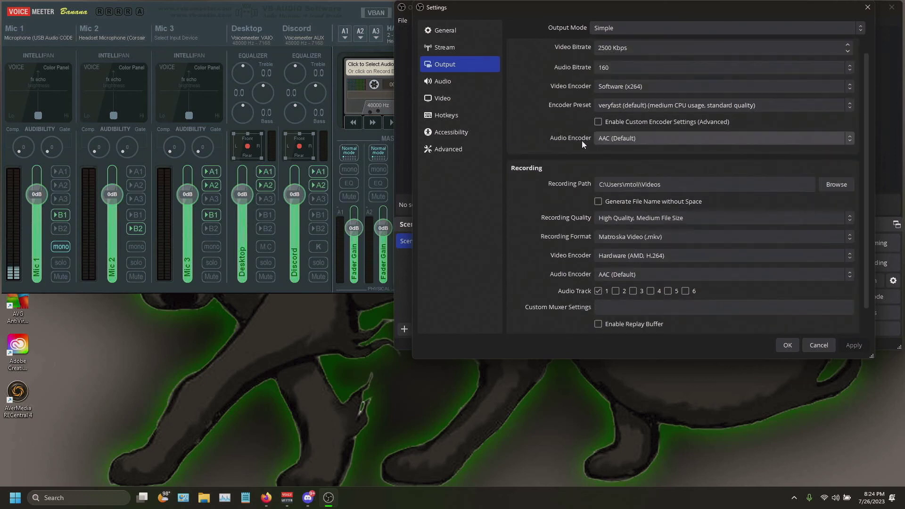
pyautogui.scroll(1, 582, 141)
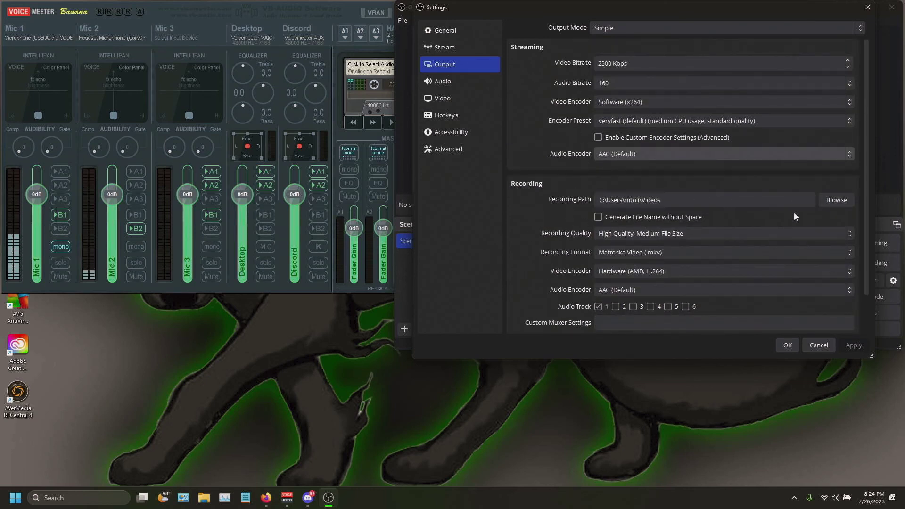
pyautogui.scroll(-1, 551, 234)
pyautogui.scroll(-1, 560, 241)
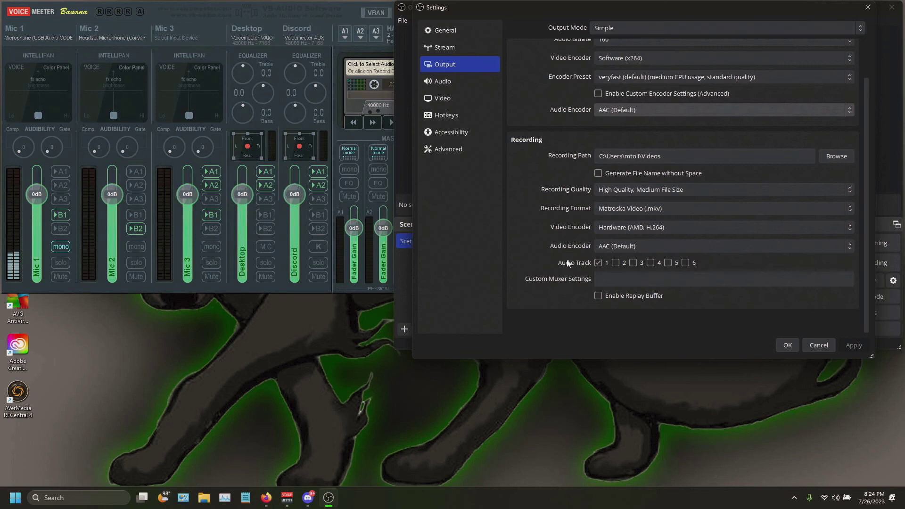
pyautogui.click(623, 280)
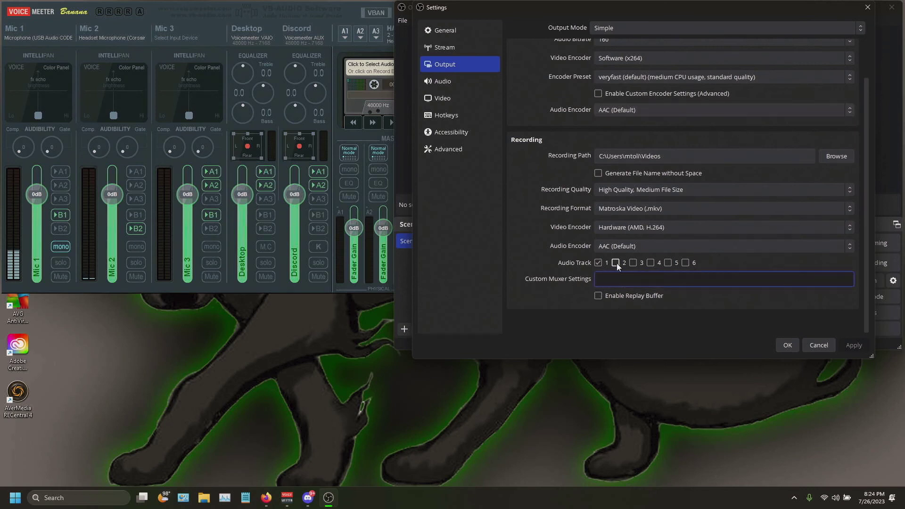
pyautogui.click(617, 263)
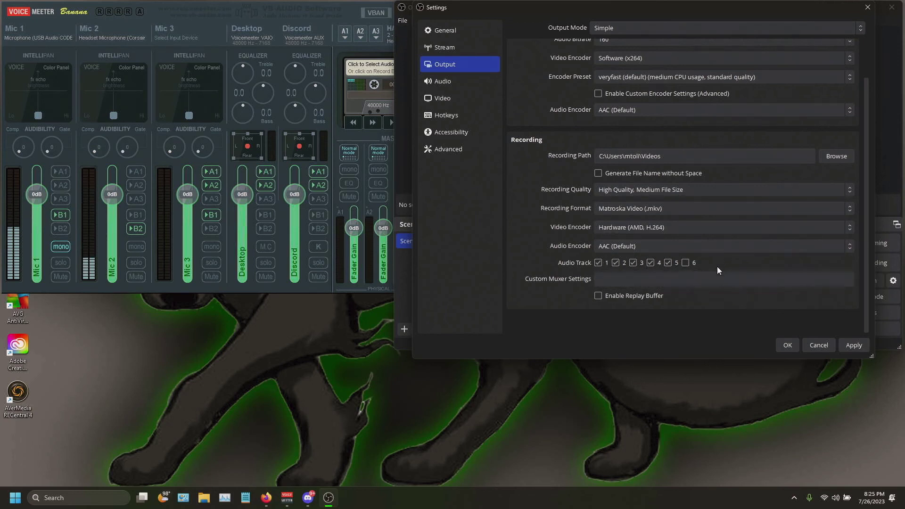
pyautogui.click(788, 345)
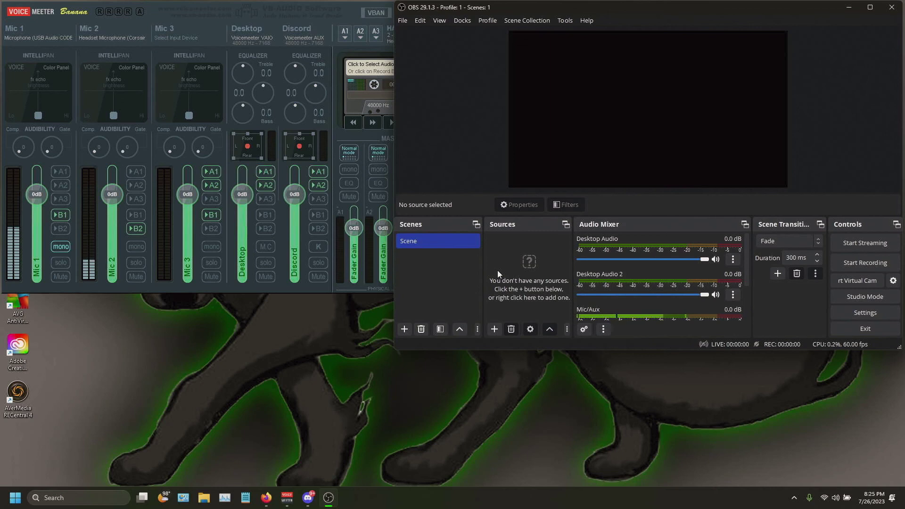
pyautogui.click(865, 329)
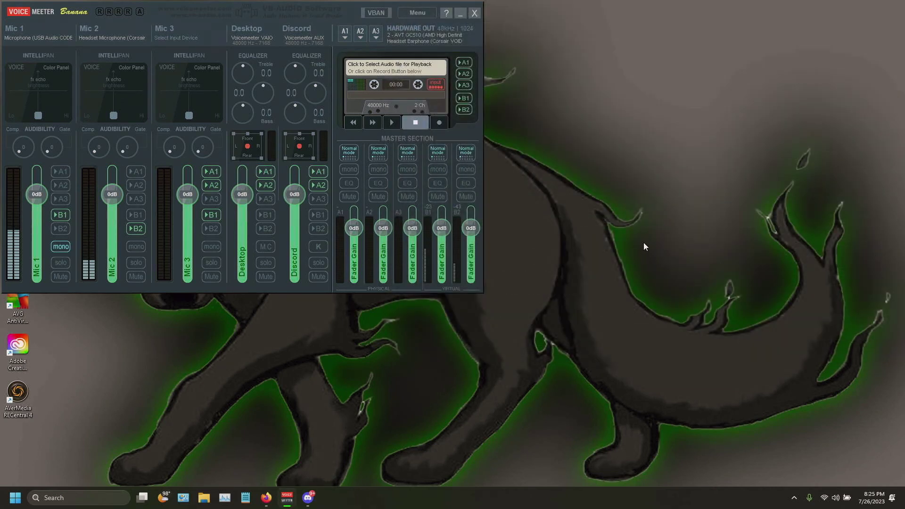